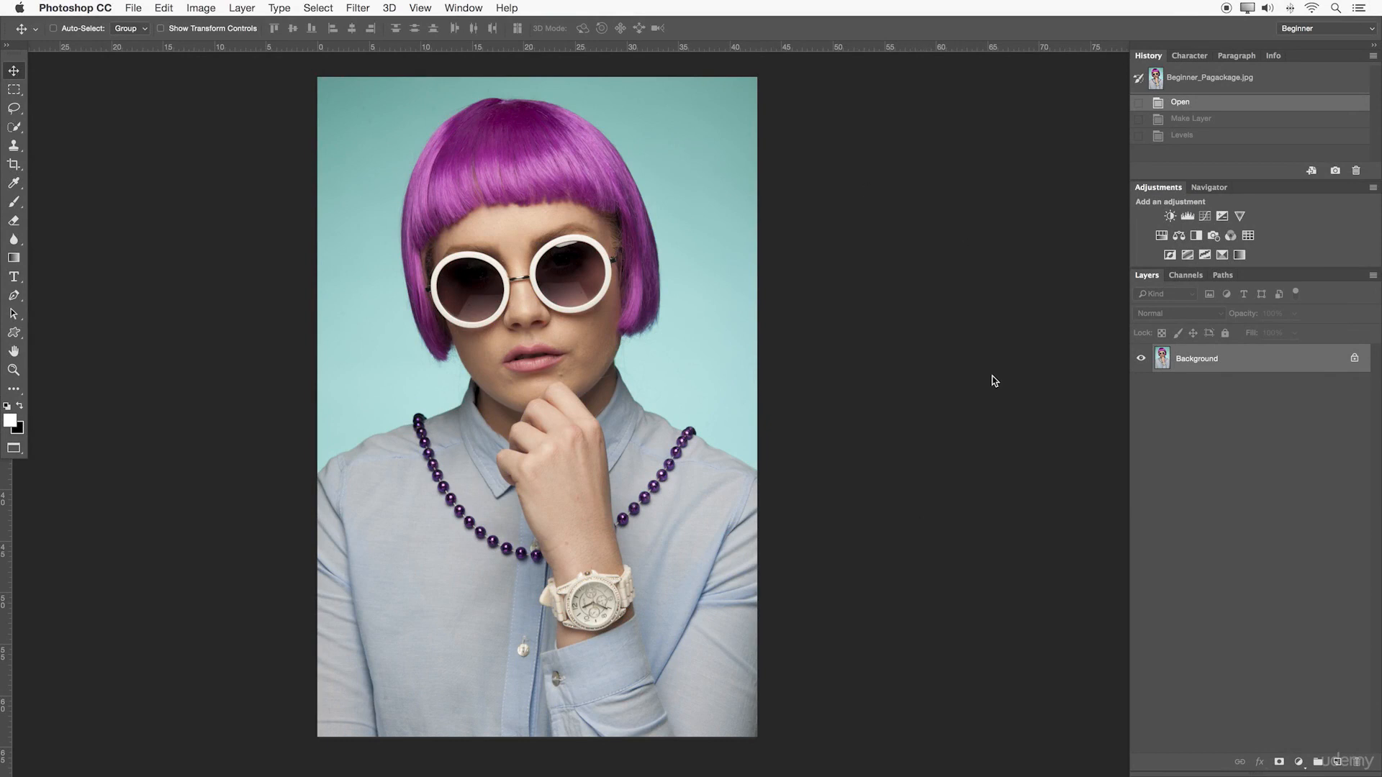
# Convert the locked Background into a regular layer with the default name and settings
pyautogui.doubleClick(1236, 362)
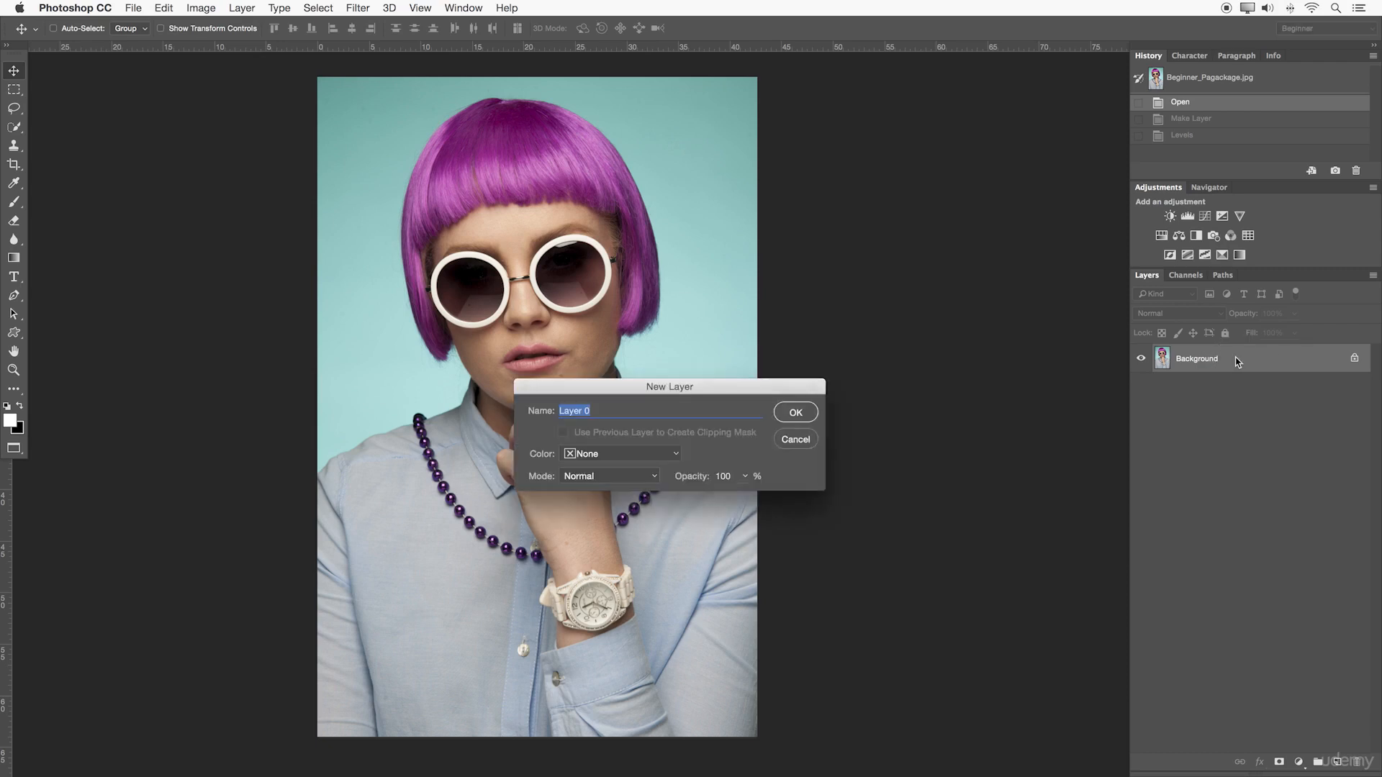
pyautogui.press('Return')
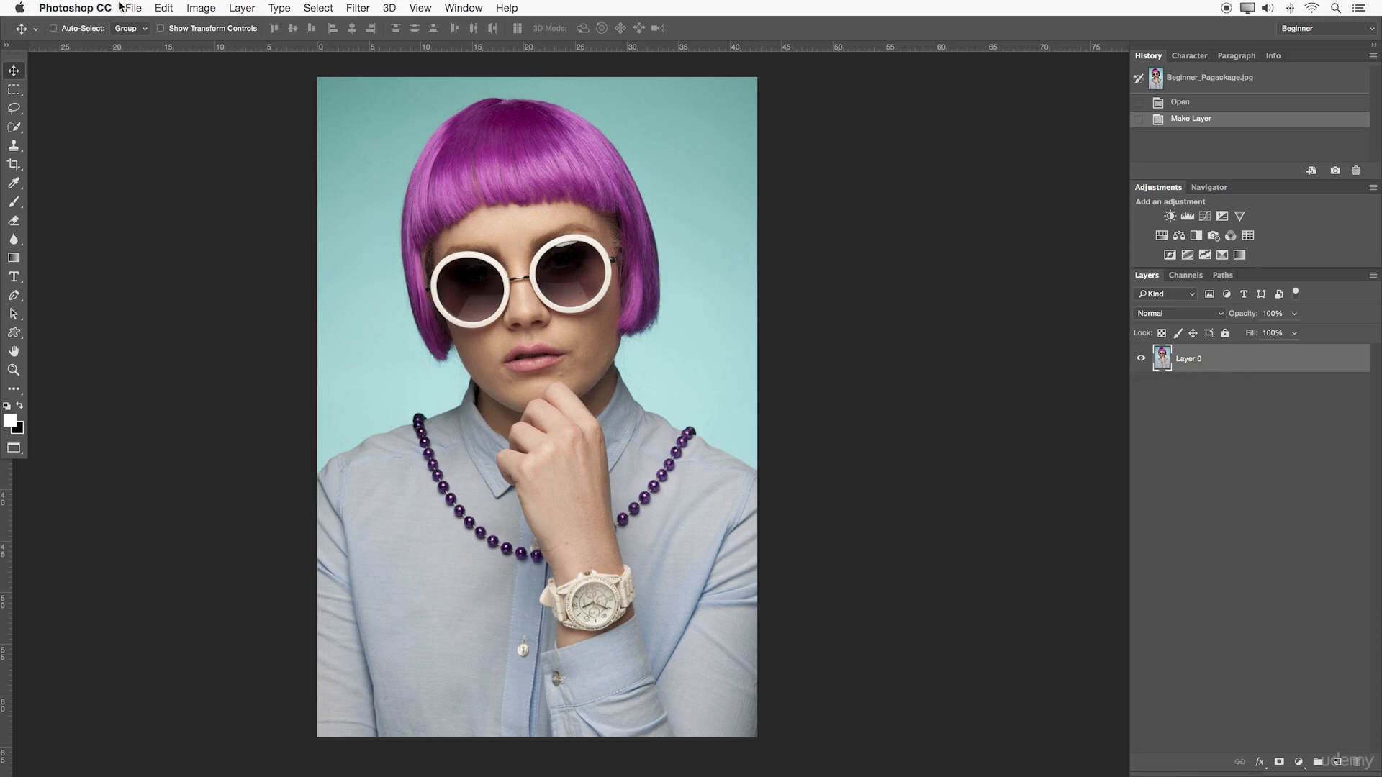
# Try a Levels adjustment with a black input level of 50 directly on Layer 0, and revert to the Make Layer state
pyautogui.click(193, 6)
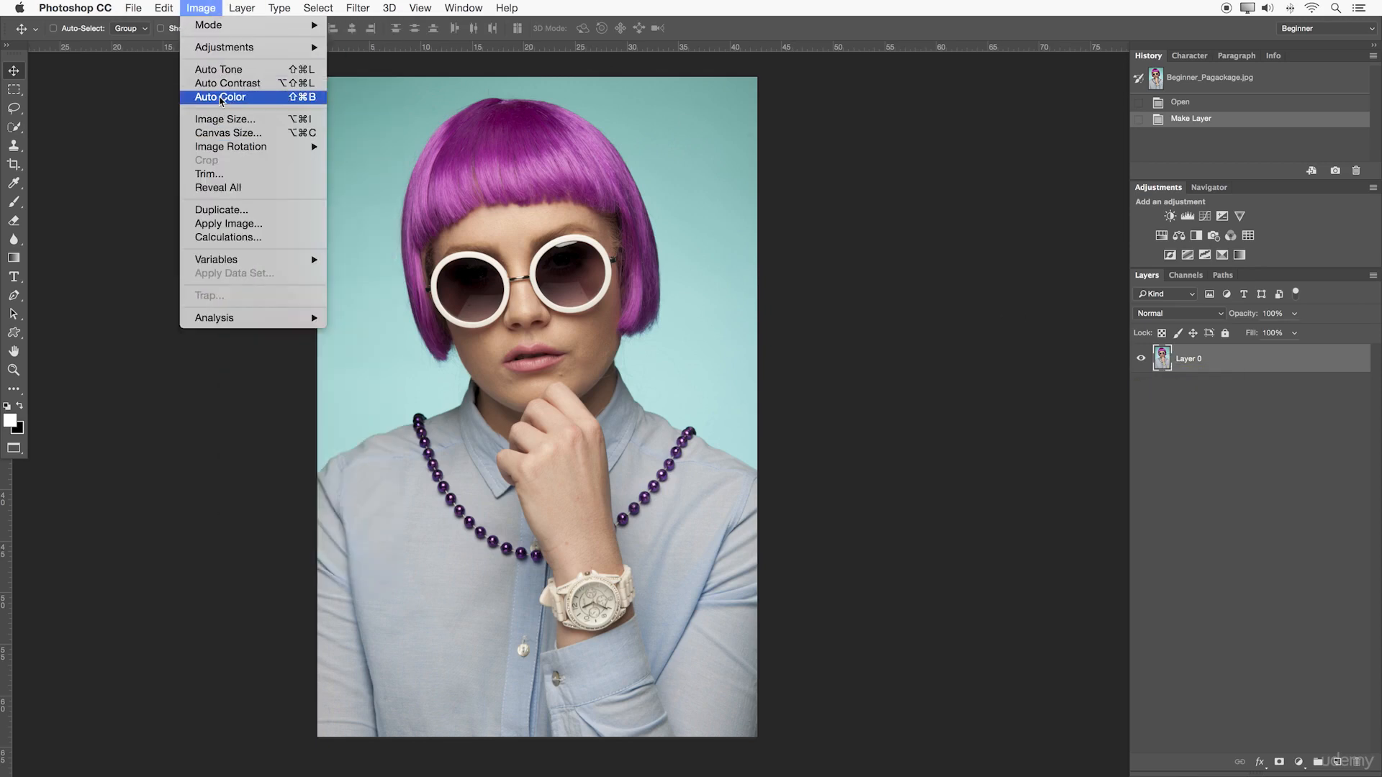
pyautogui.moveTo(226, 52)
pyautogui.click(369, 61)
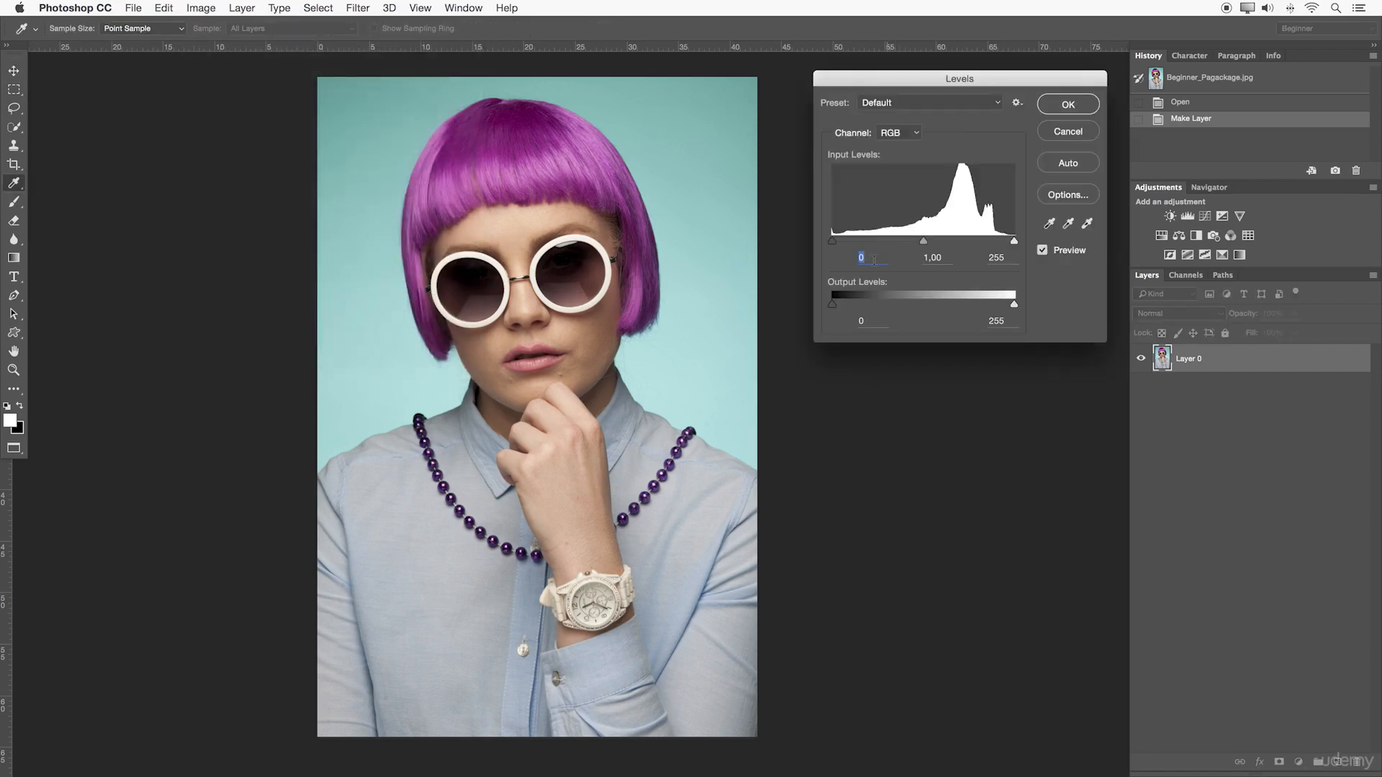
pyautogui.write('50')
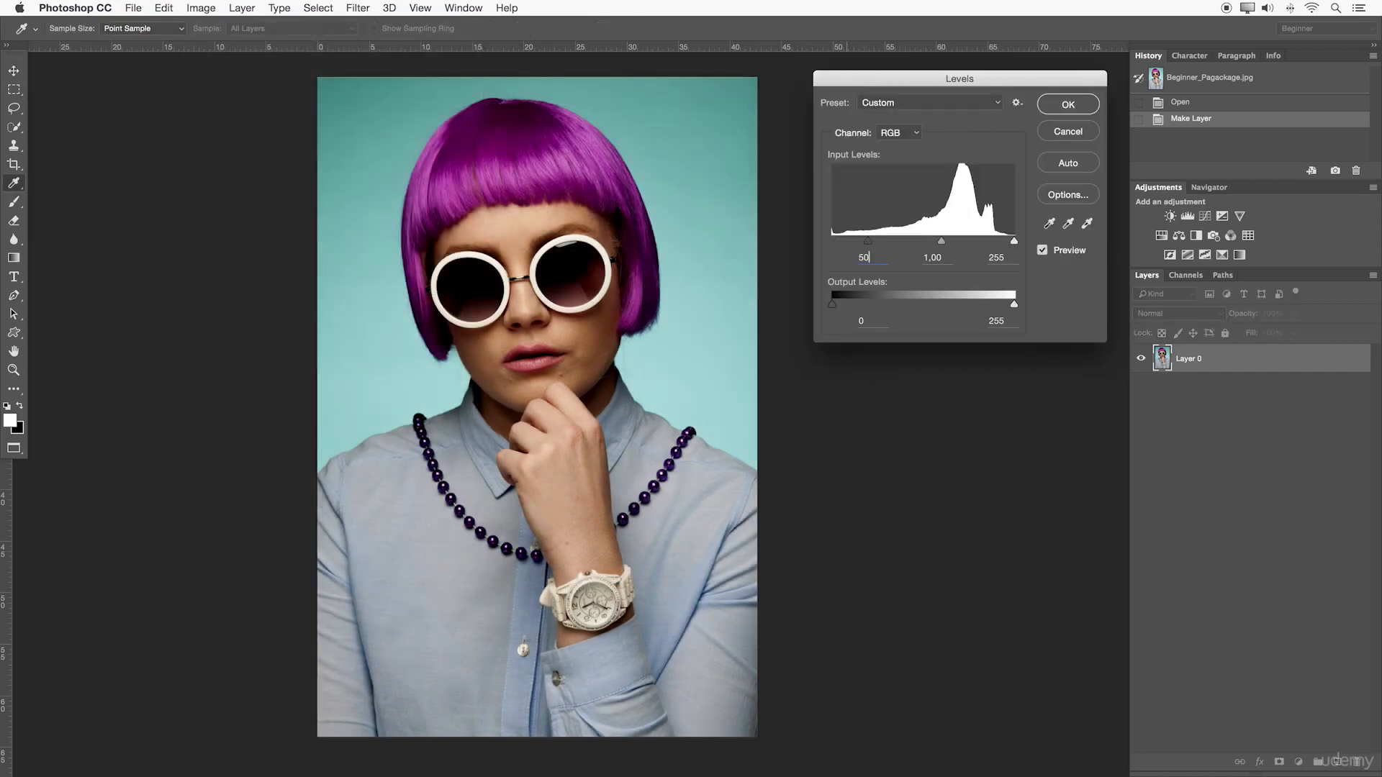
pyautogui.click(1083, 107)
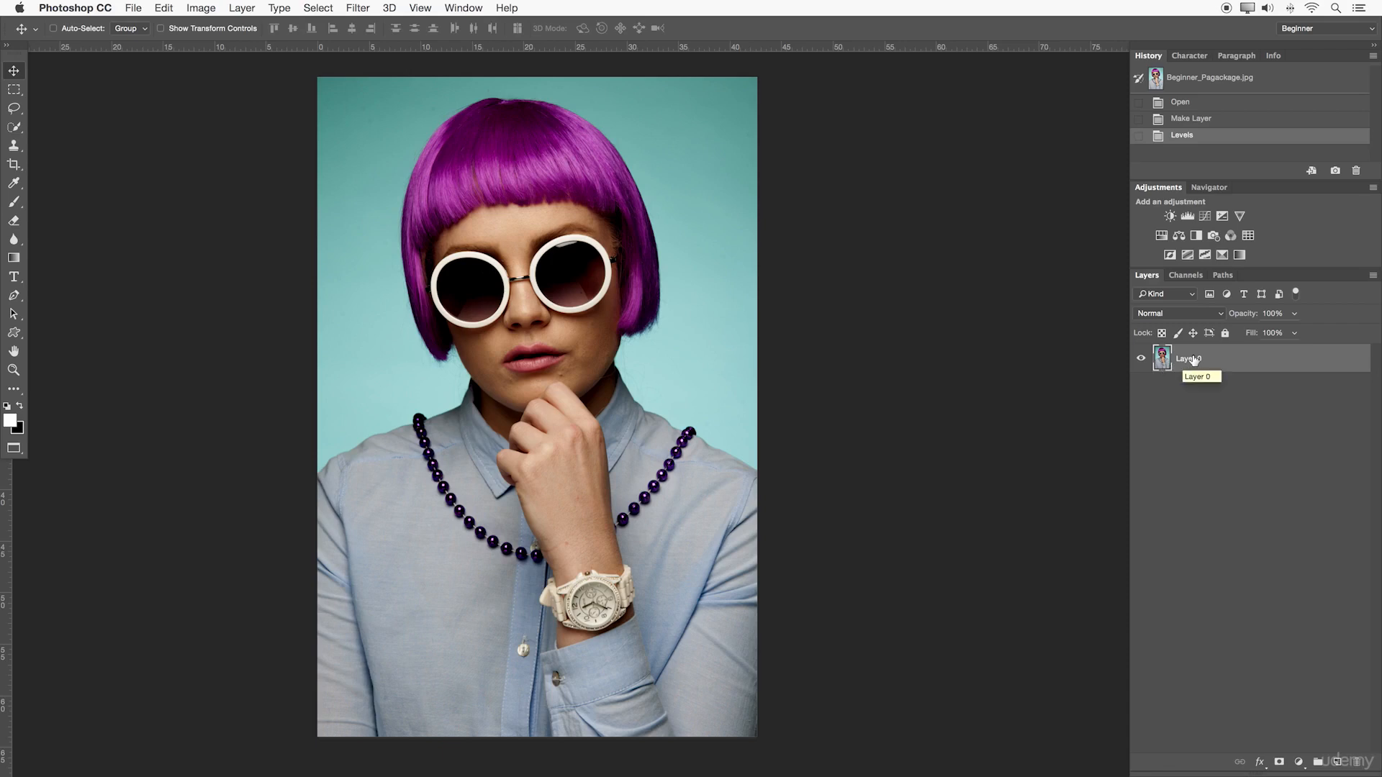
pyautogui.click(1181, 120)
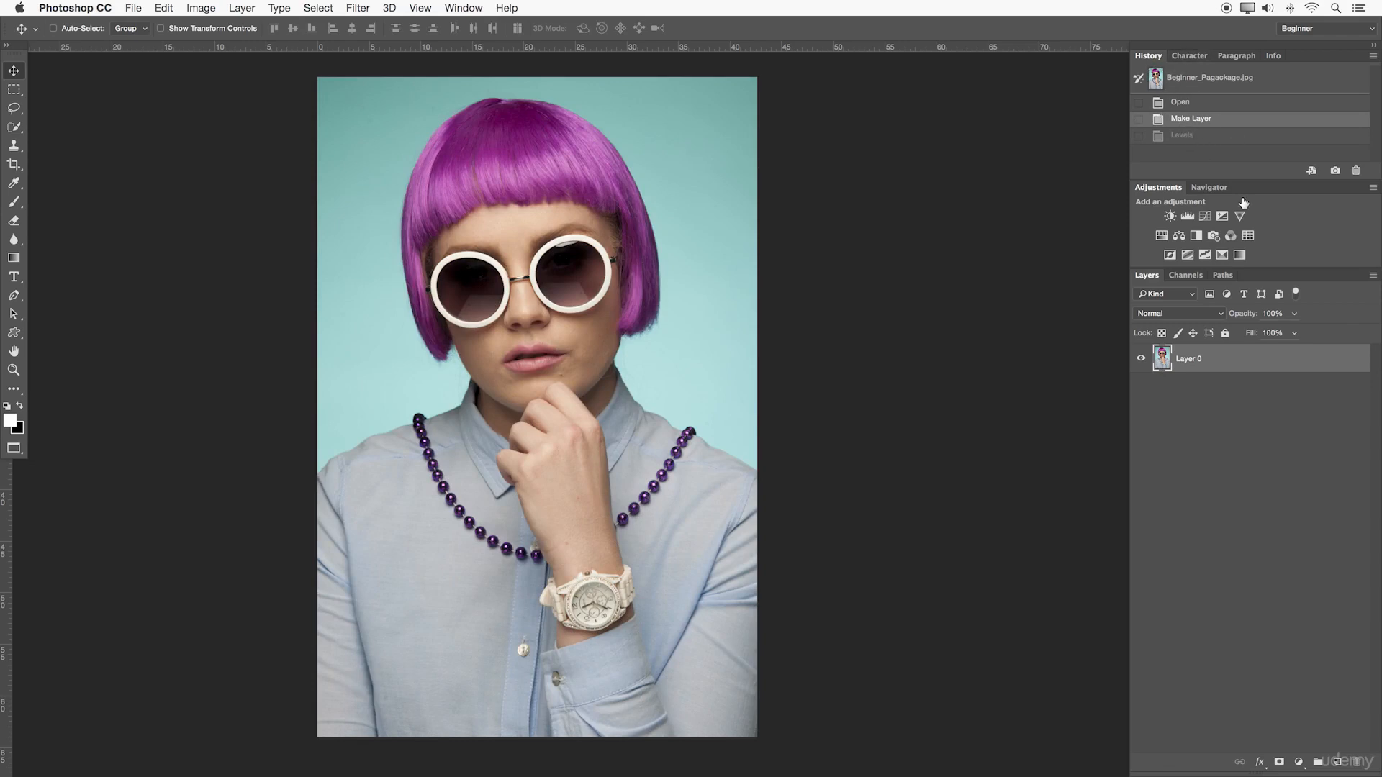
# Add a Levels adjustment layer above Layer 0 with the default name and options
pyautogui.click(245, 8)
pyautogui.moveTo(288, 190)
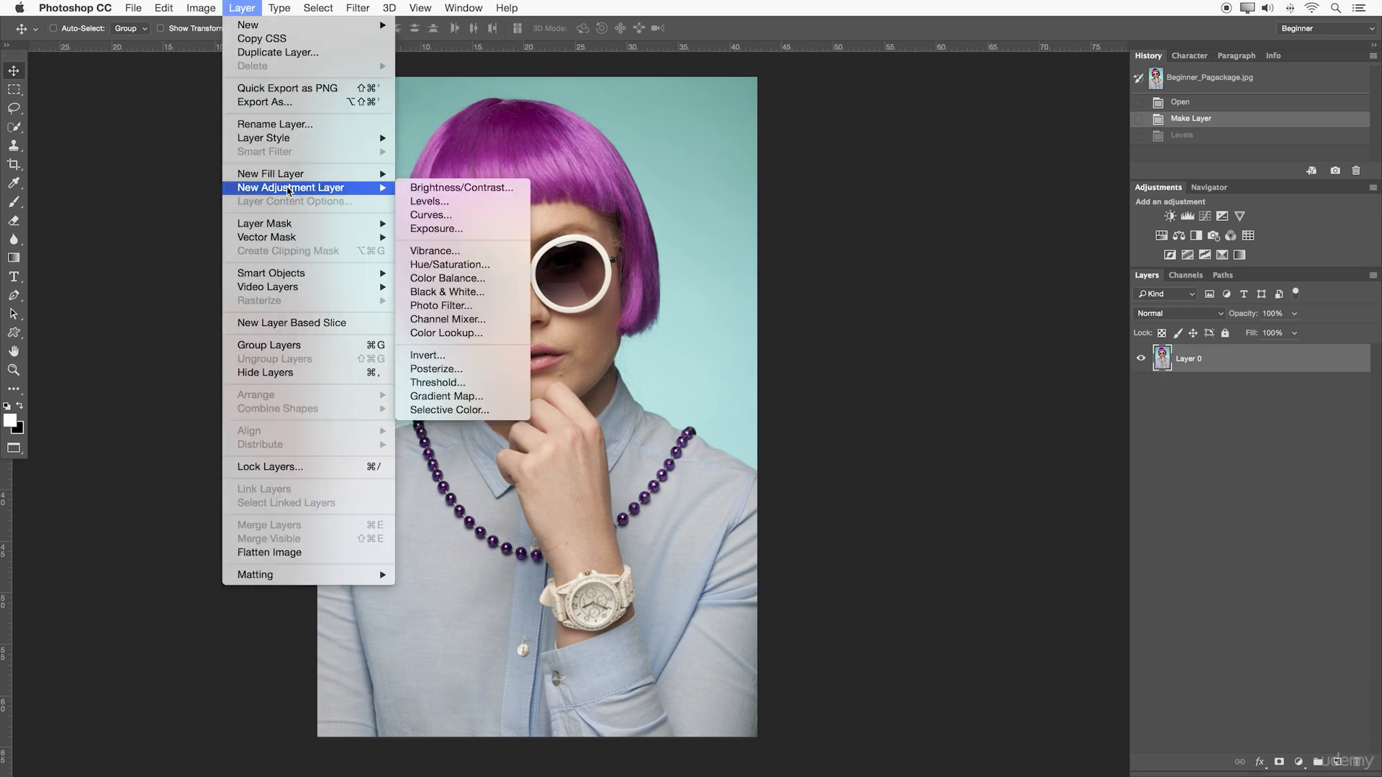
pyautogui.click(464, 209)
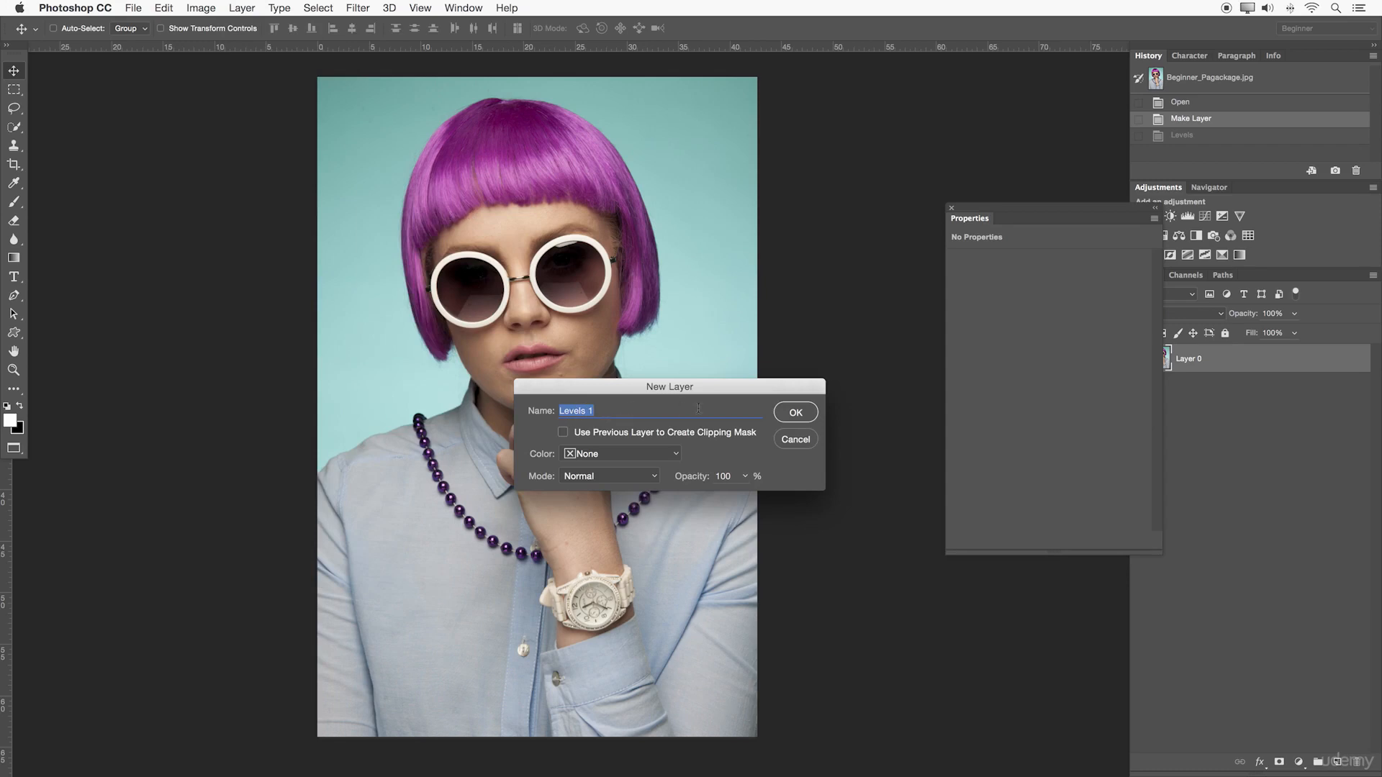
pyautogui.click(794, 417)
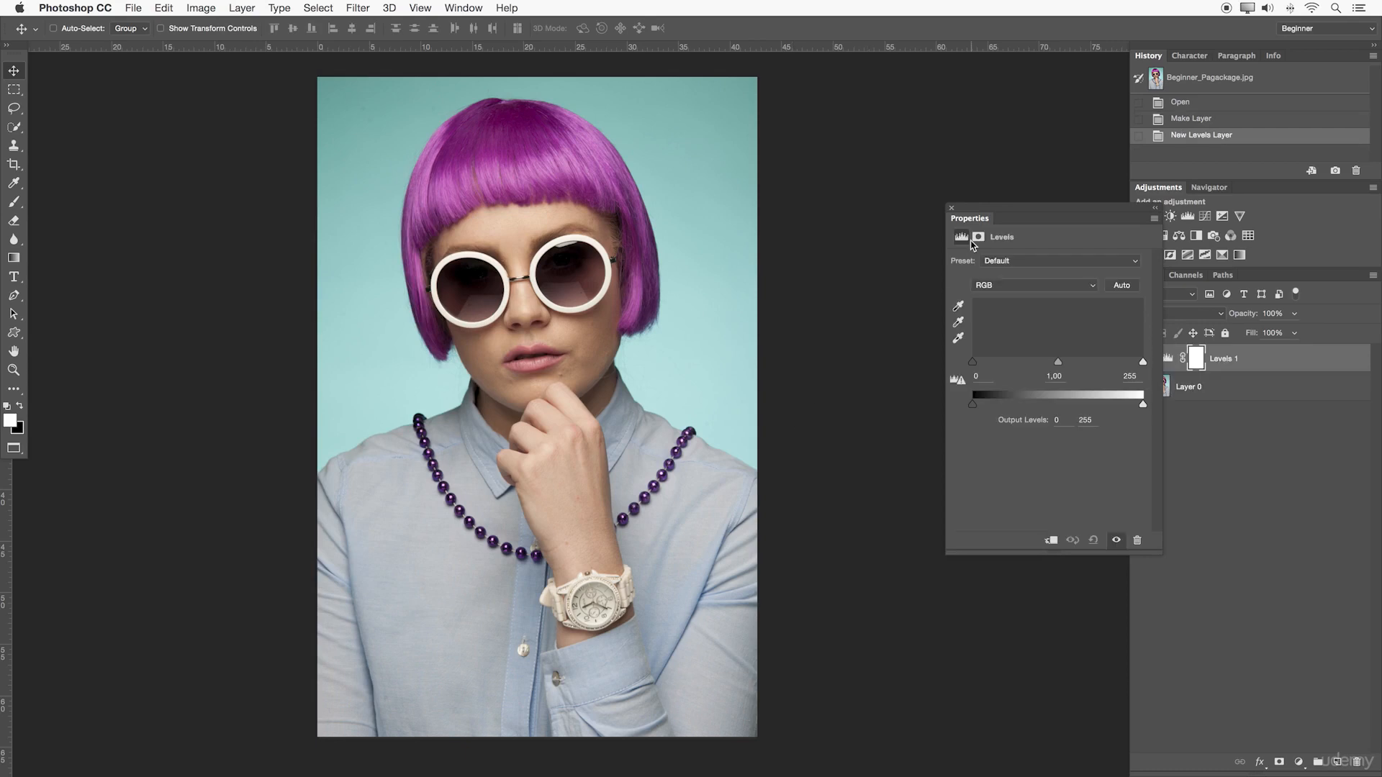
# Dock the floating Properties panel between Adjustments and Navigator, and enlarge the Layers panel beneath it
pyautogui.moveTo(973, 213); pyautogui.dragTo(880, 124)
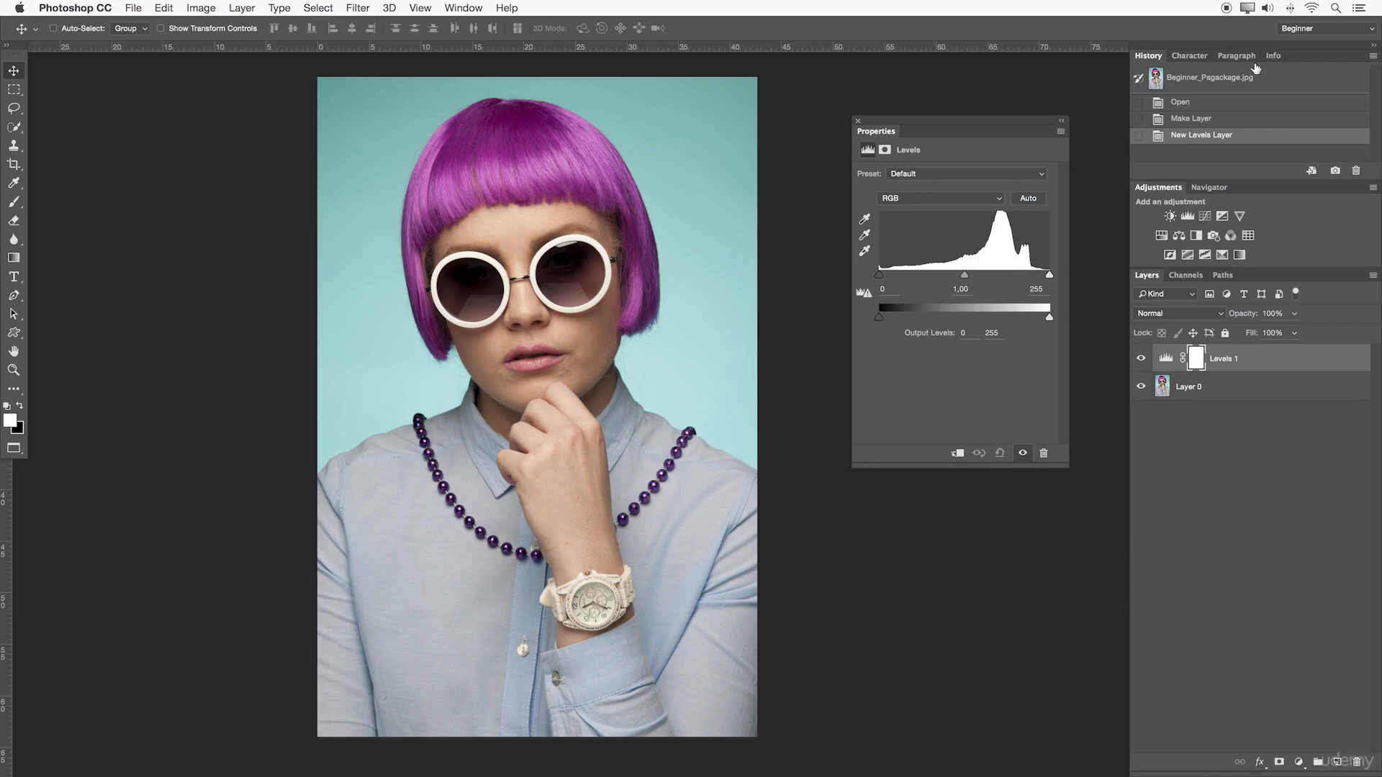
pyautogui.moveTo(871, 137); pyautogui.dragTo(1195, 191)
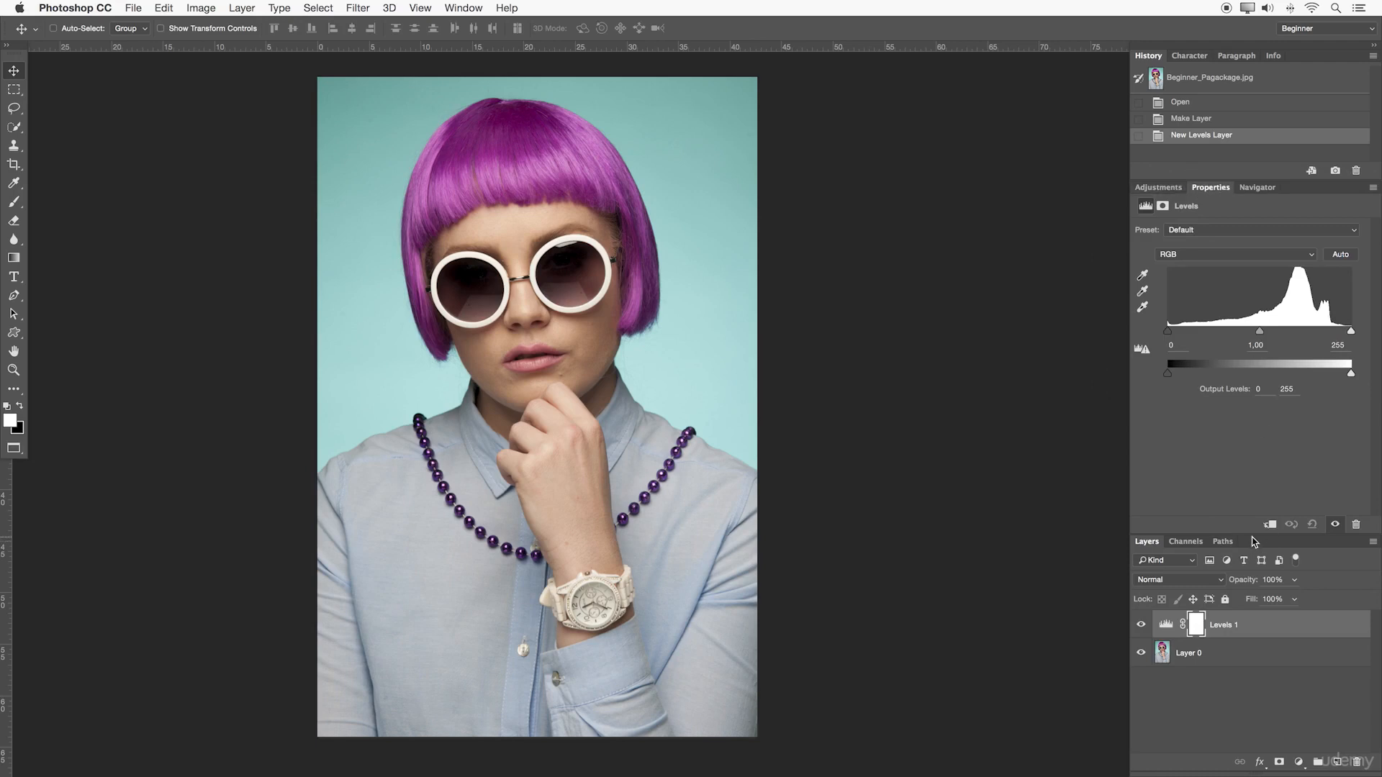
pyautogui.moveTo(1252, 542); pyautogui.dragTo(1254, 485)
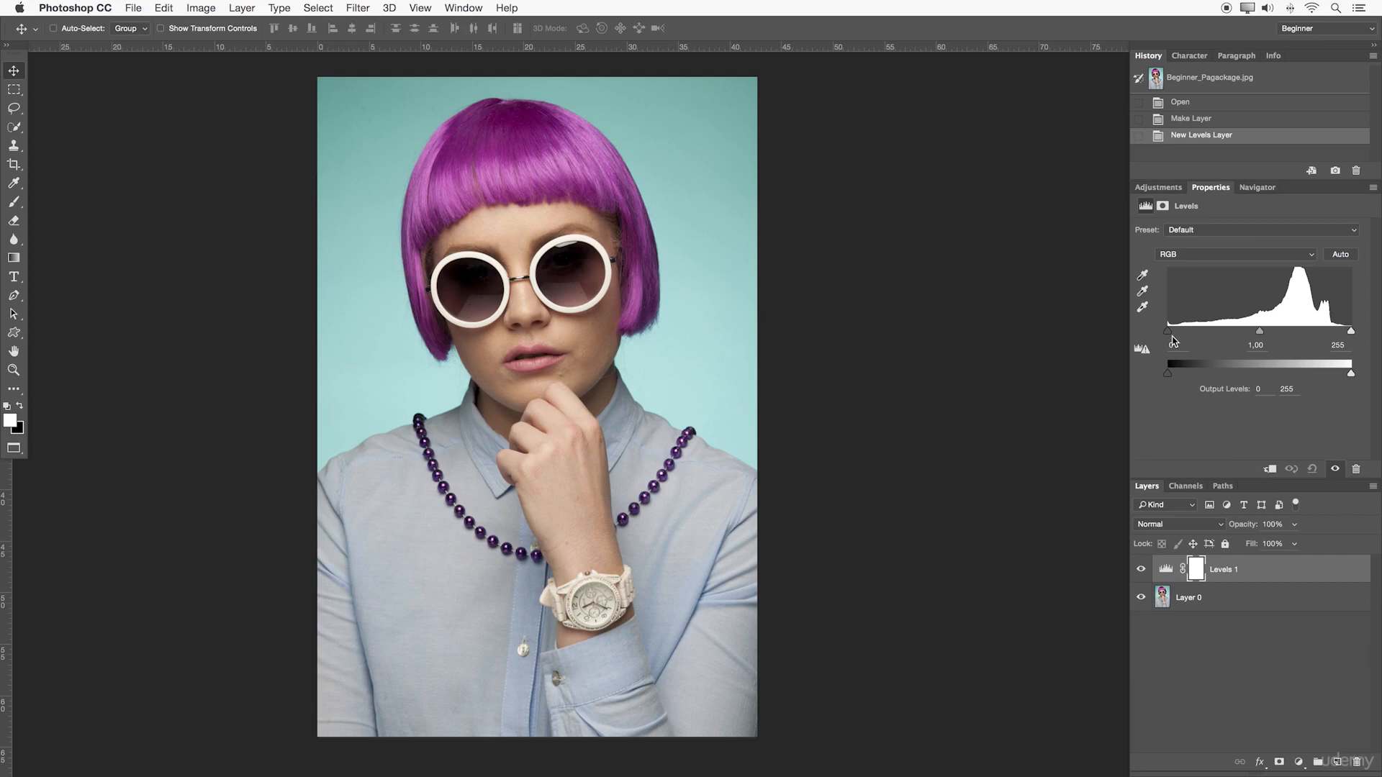
# Set the Levels layer's black input level to 50, compare before and after, and leave the layer hidden
pyautogui.click(1174, 346)
pyautogui.write('50')
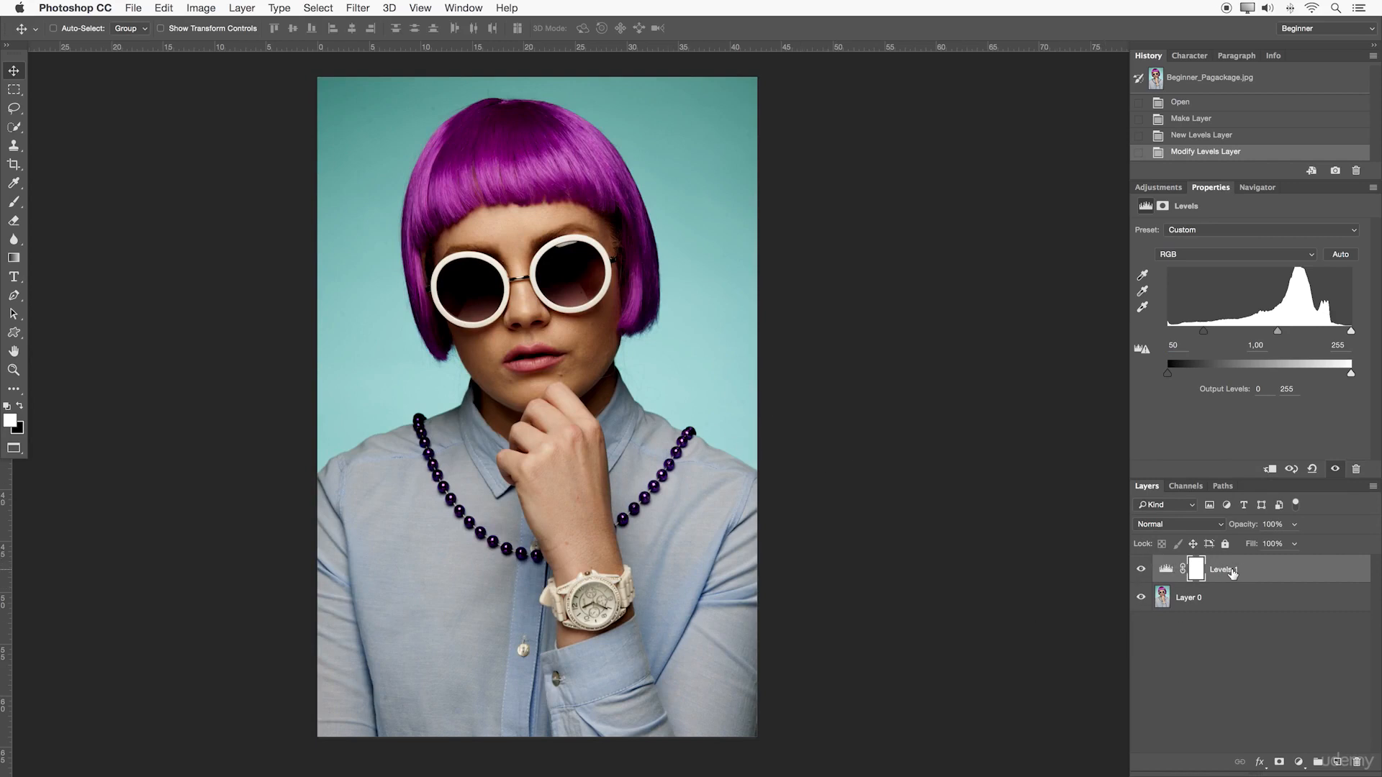
pyautogui.click(1140, 569)
pyautogui.click(1141, 569)
pyautogui.click(1140, 569)
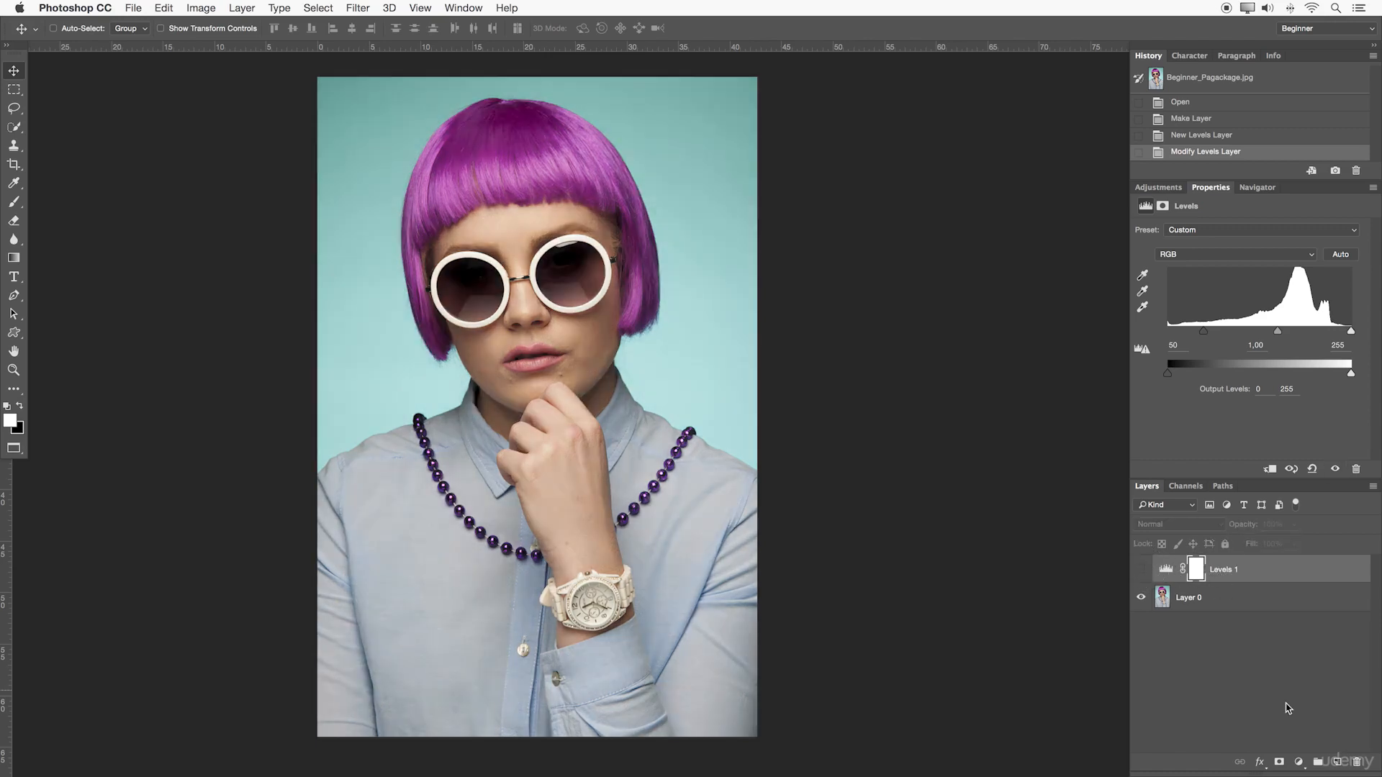
# Add four empty layers above the Levels adjustment, and show and hide the adjustment again beneath them
pyautogui.click(1336, 763)
pyautogui.click(1337, 763)
pyautogui.click(1336, 762)
pyautogui.click(1337, 762)
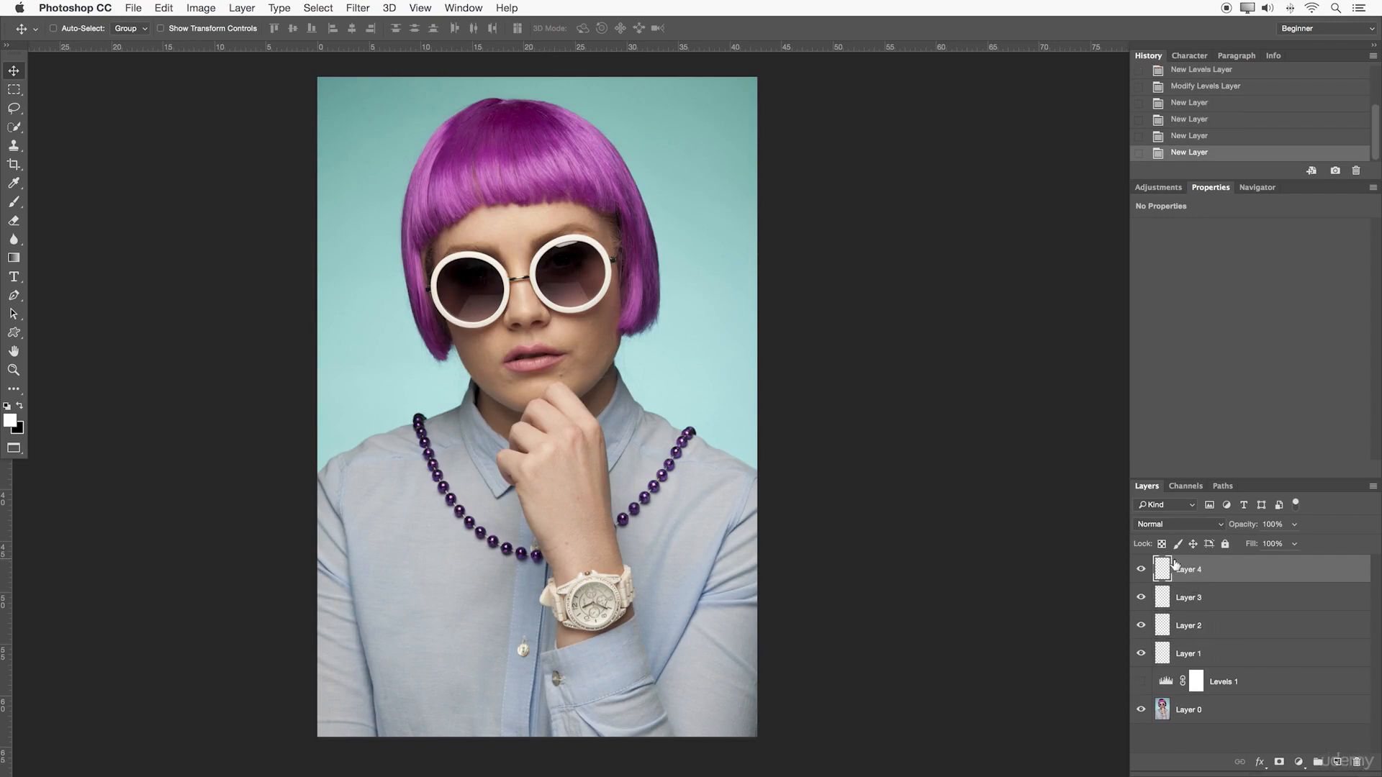
pyautogui.click(1141, 681)
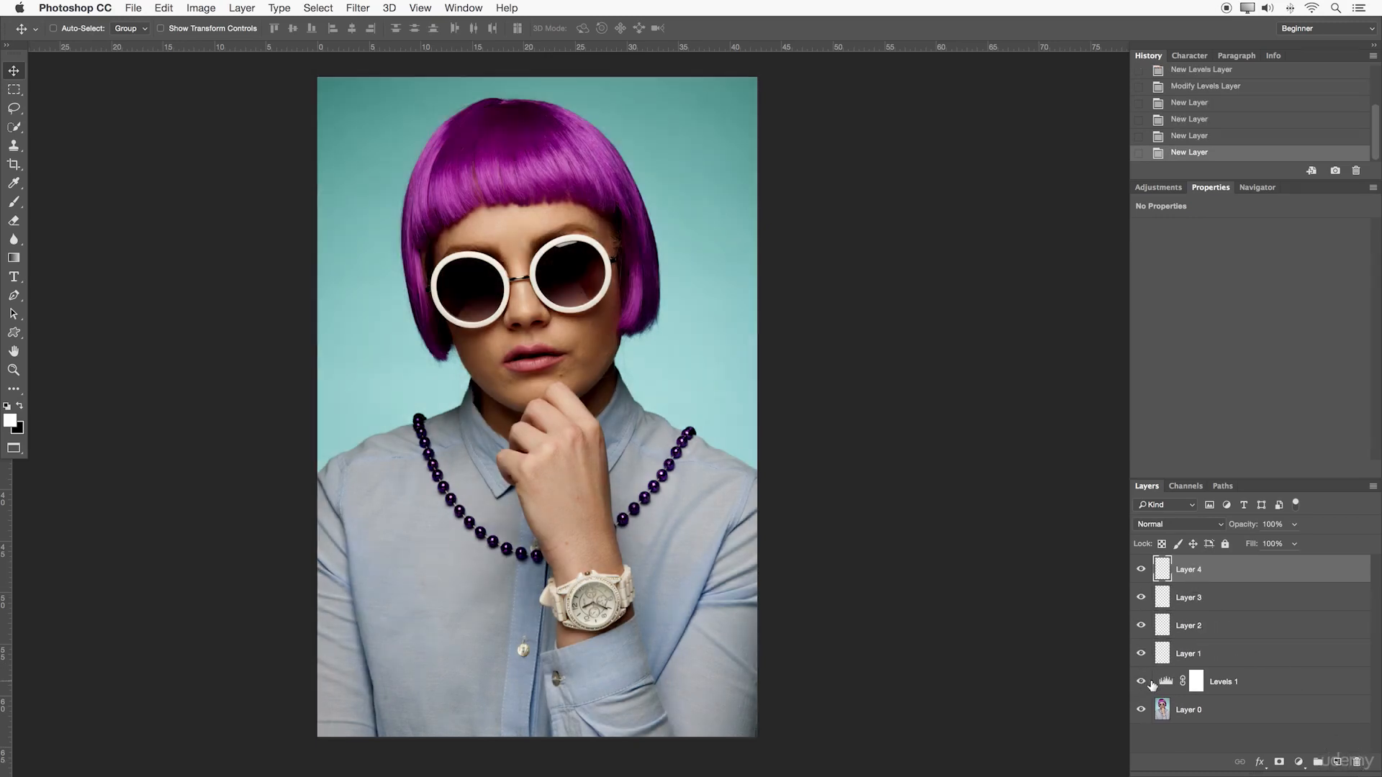
pyautogui.click(1143, 682)
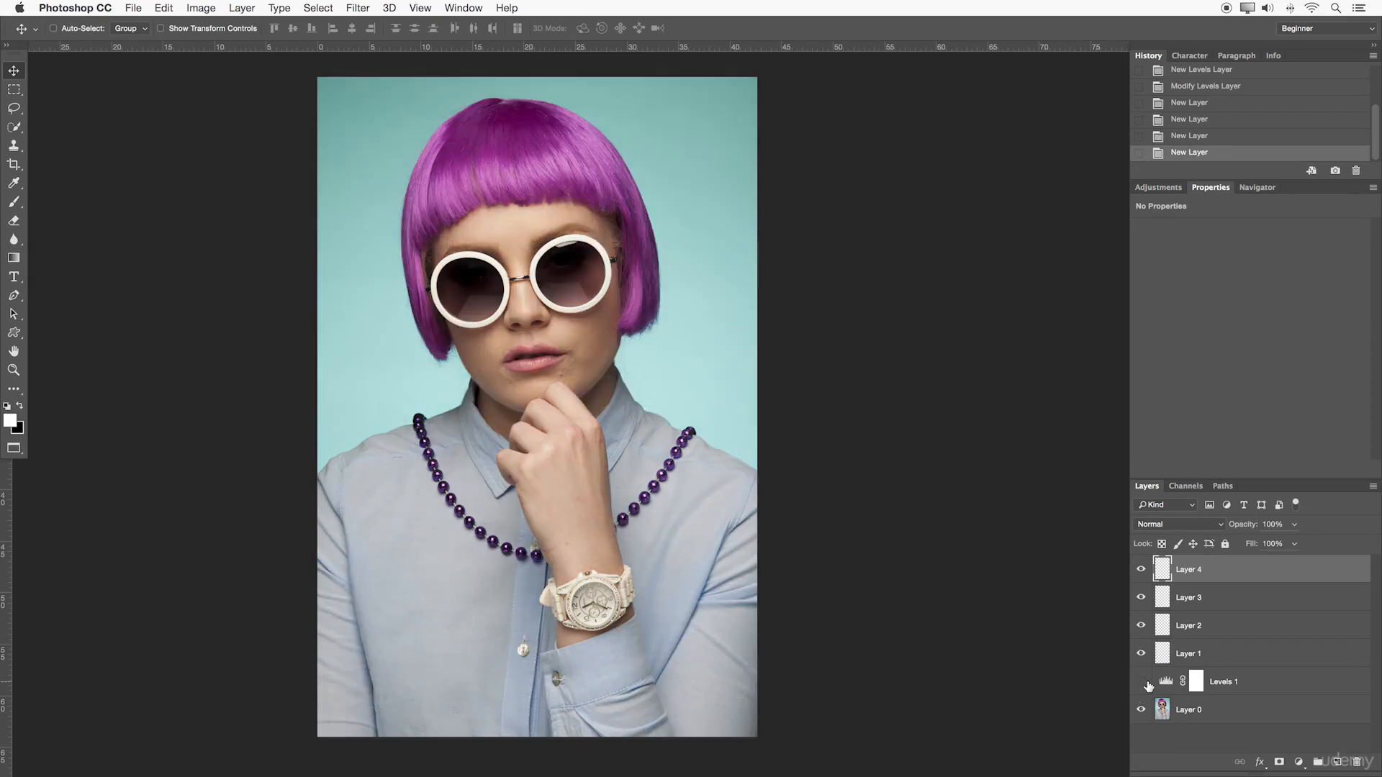
# Delete the Levels adjustment layer and the four empty layers so that only Layer 0 is left
pyautogui.click(1225, 691)
pyautogui.press('Delete')
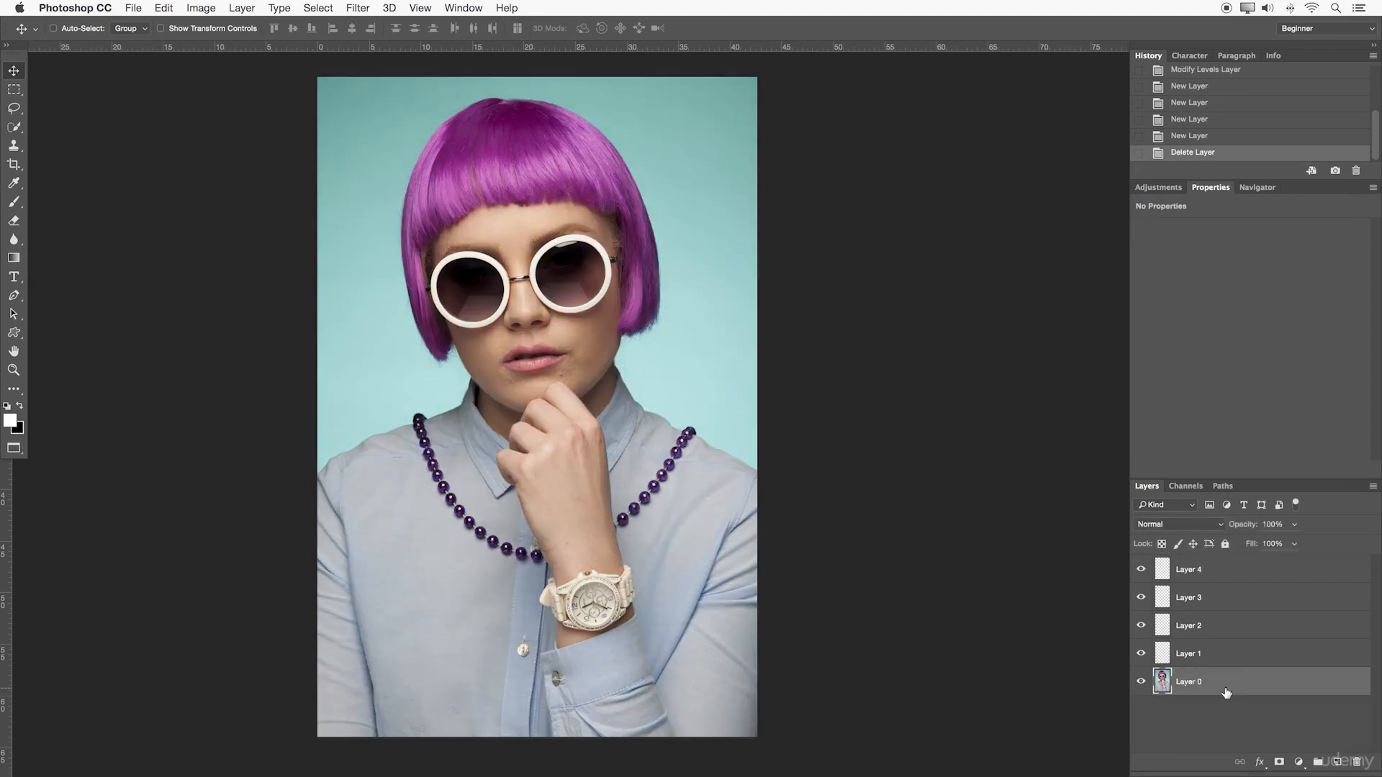
pyautogui.click(1195, 579)
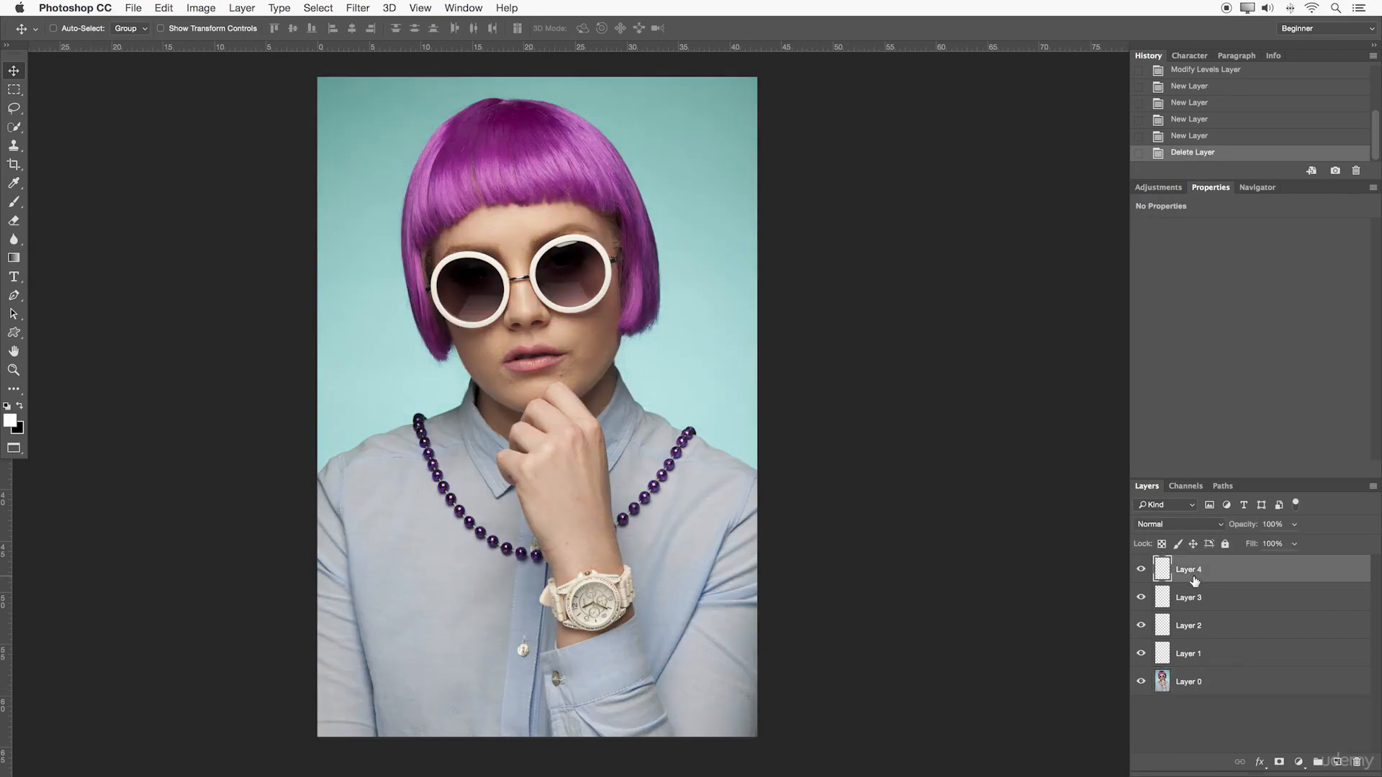
pyautogui.press('Delete')
pyautogui.press('Delete')
pyautogui.press('Delete')
pyautogui.press('Delete')
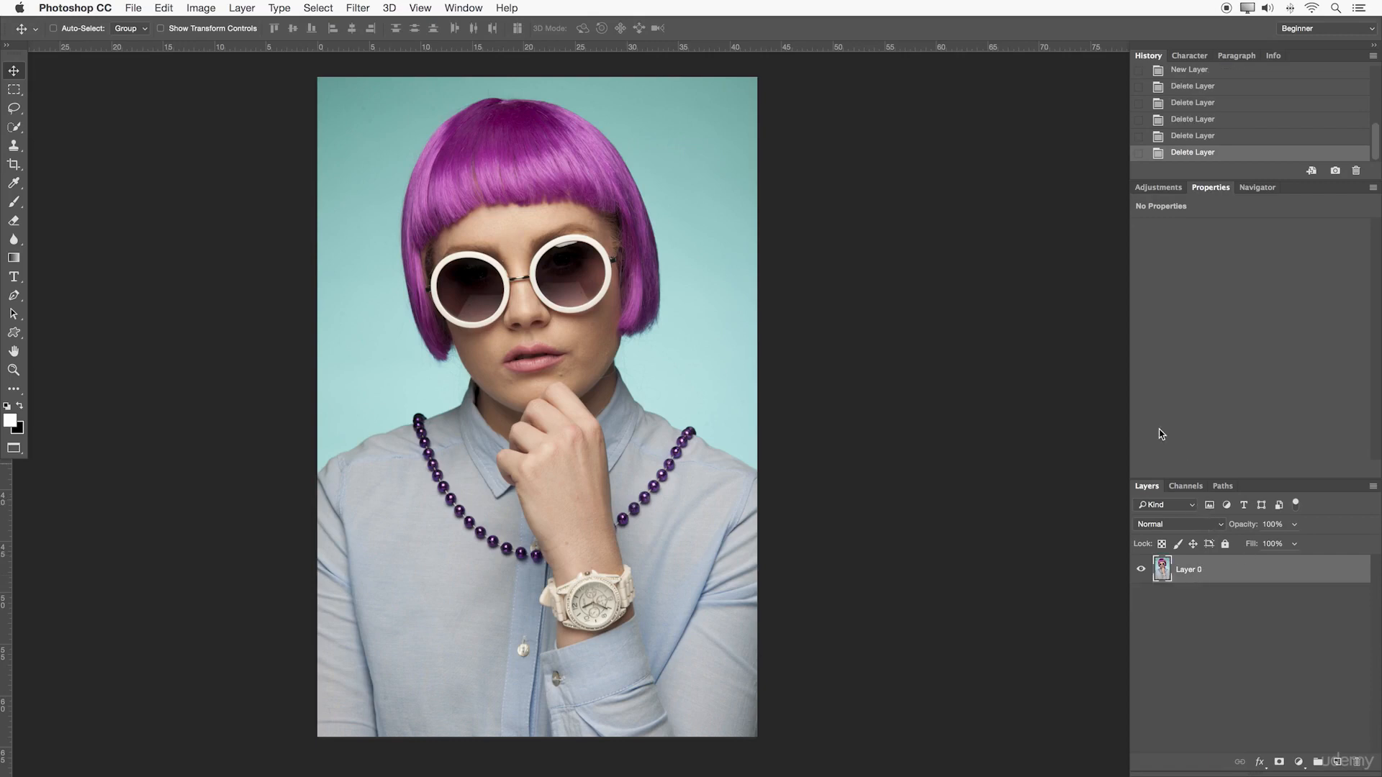
pyautogui.click(242, 8)
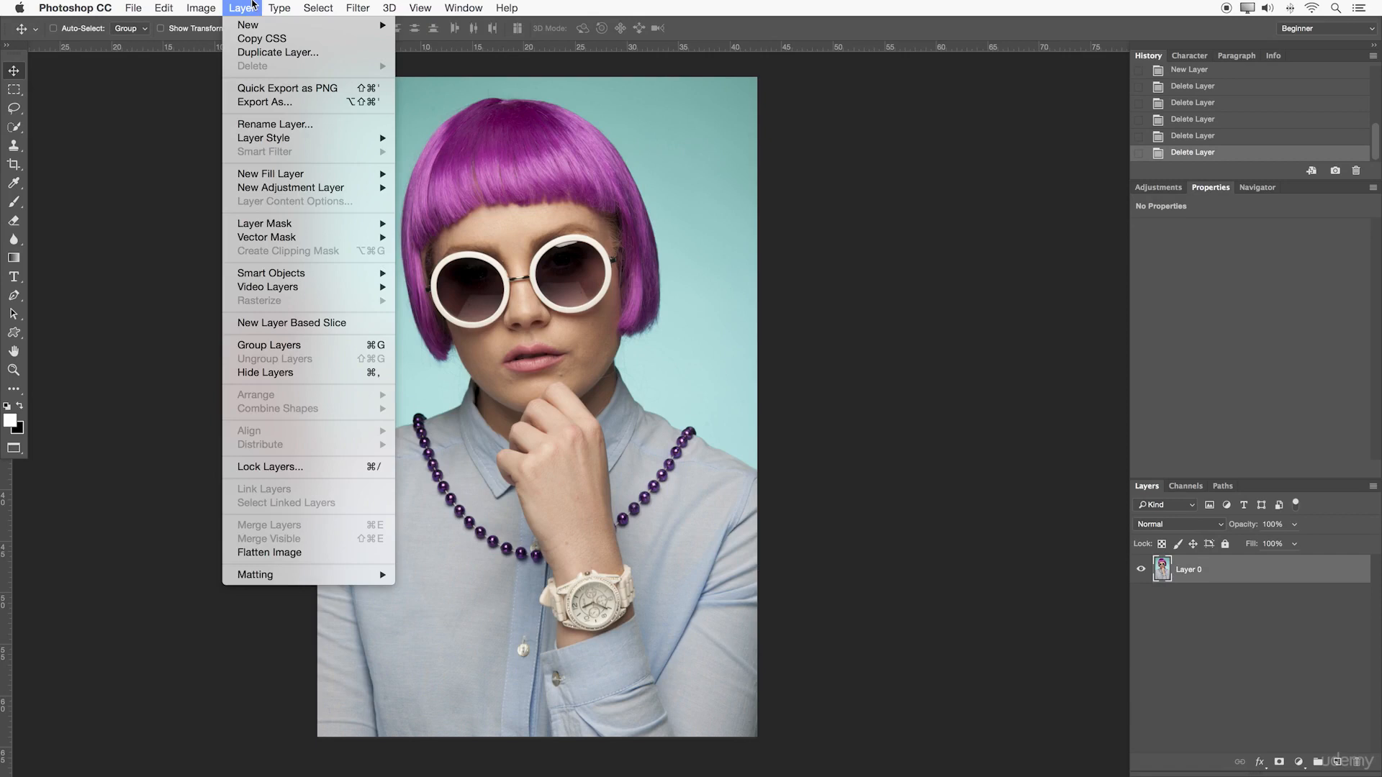
pyautogui.moveTo(385, 188)
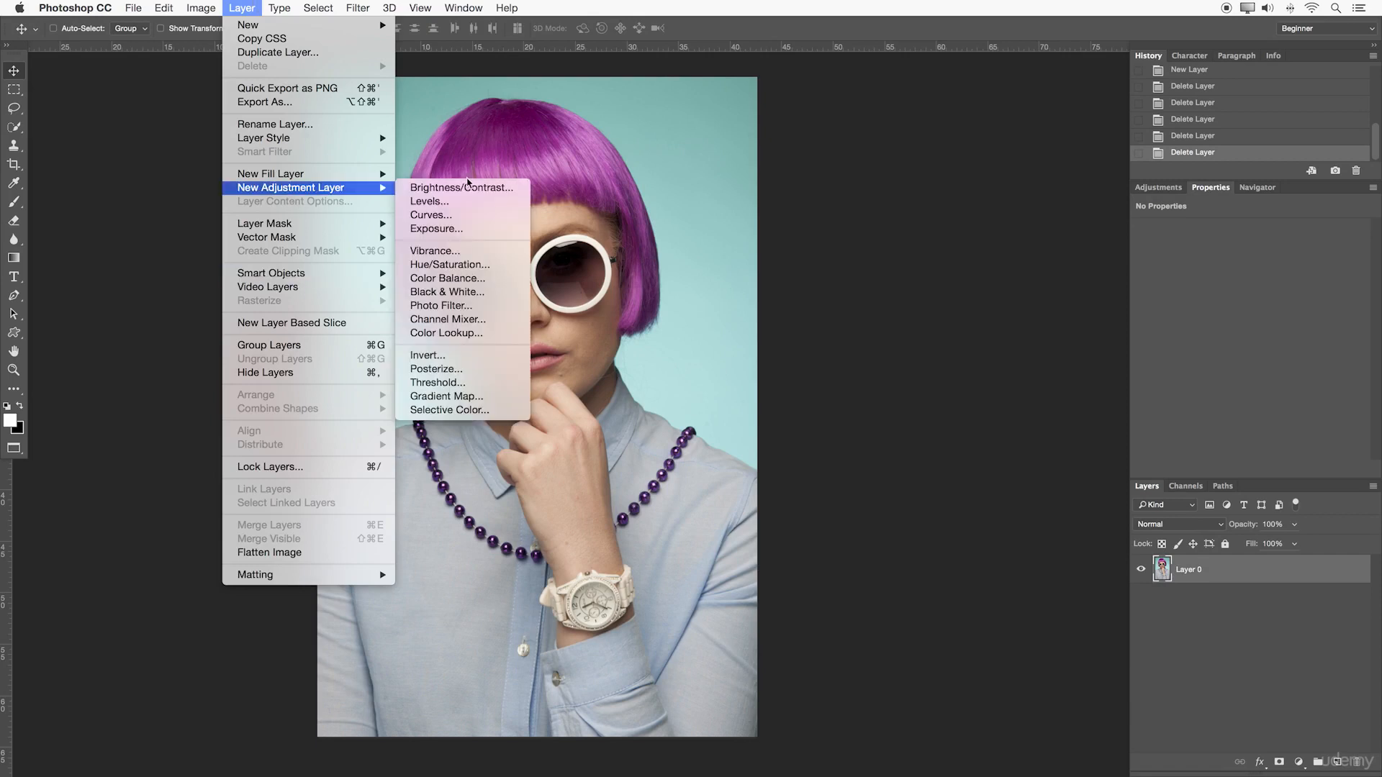
pyautogui.click(1044, 229)
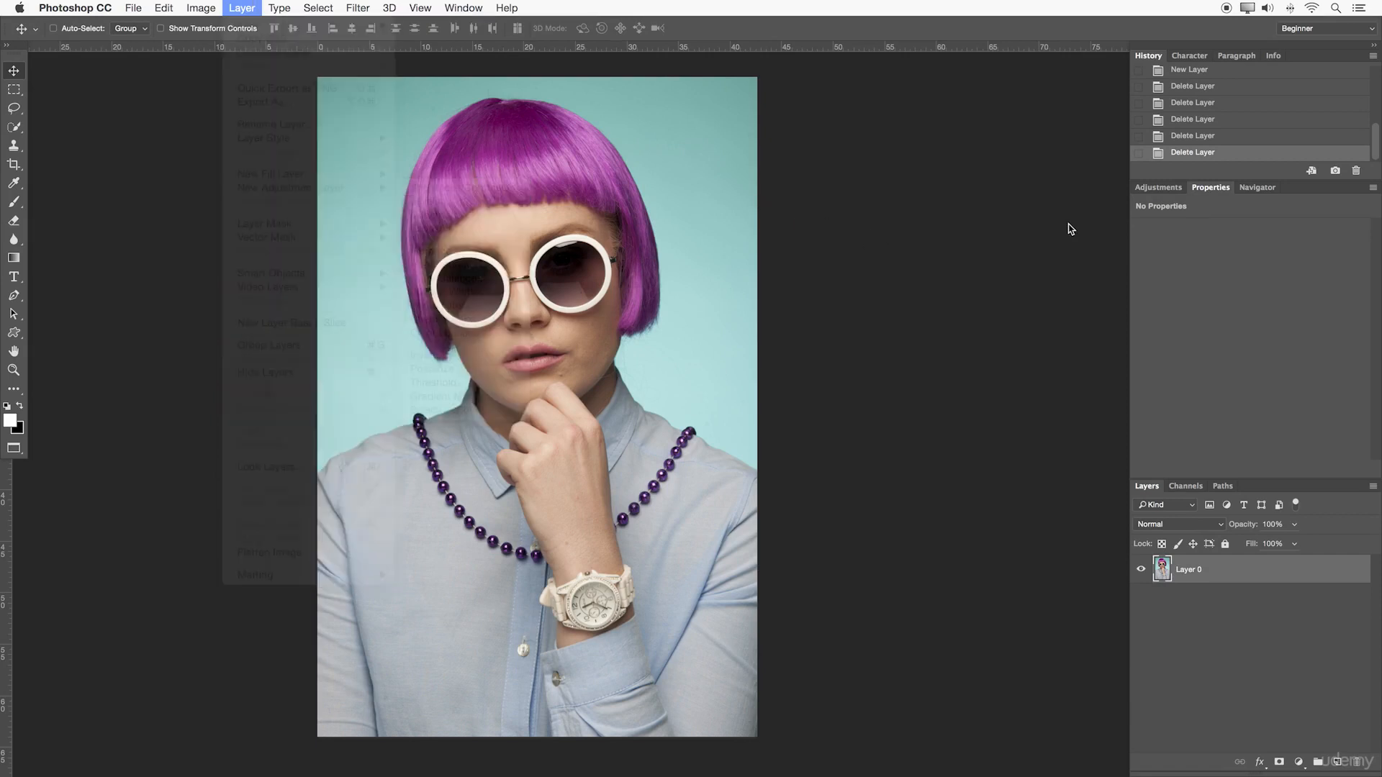
# Add a new Levels adjustment layer above Layer 0 and set its black input level to 50
pyautogui.click(1156, 187)
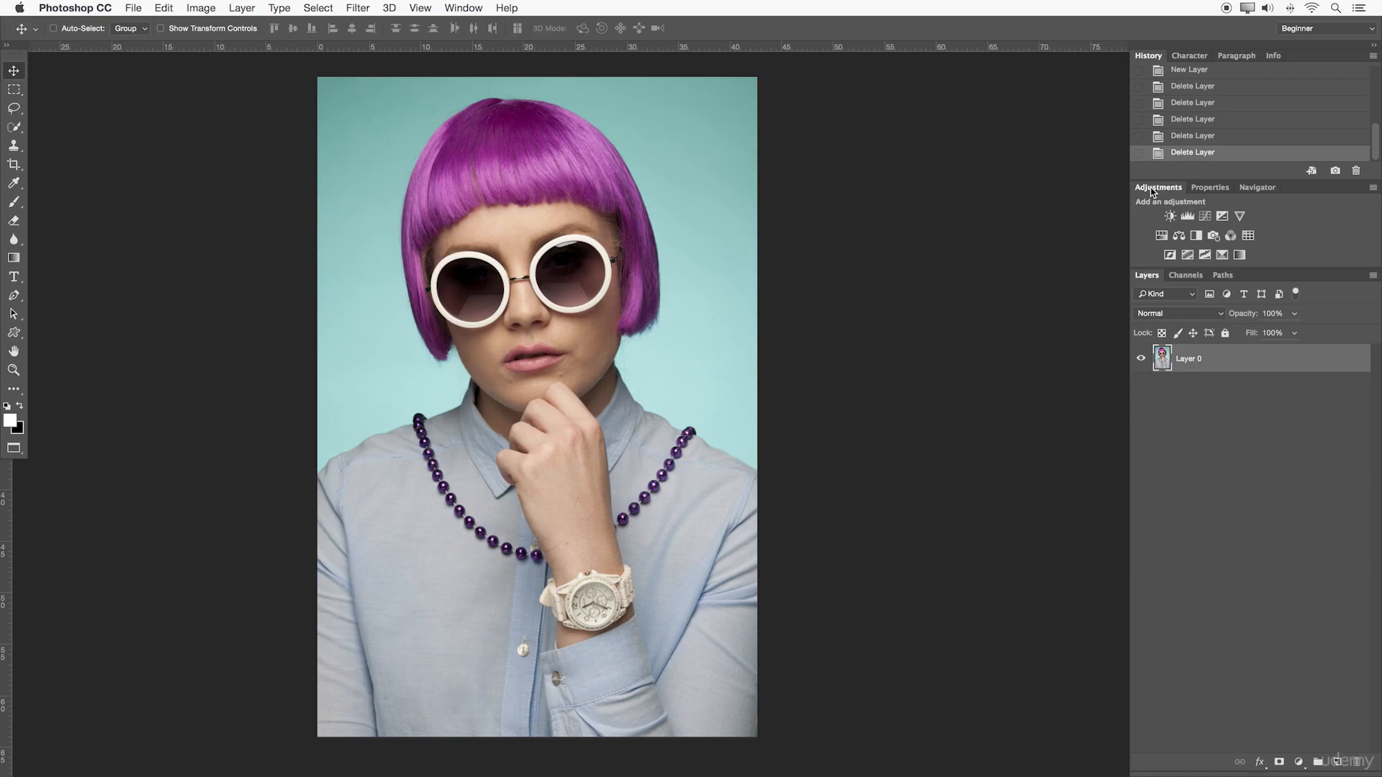
pyautogui.click(1187, 215)
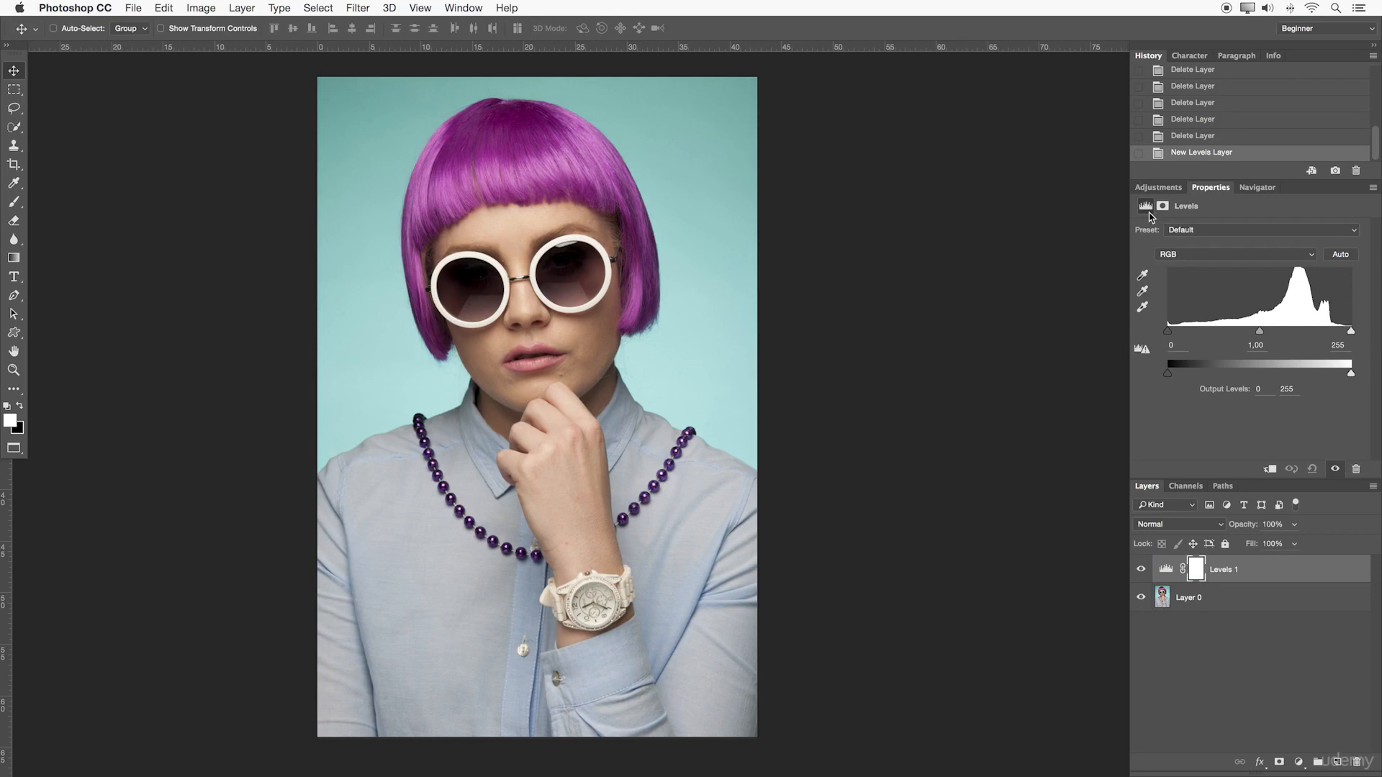
pyautogui.click(1178, 347)
pyautogui.write('50')
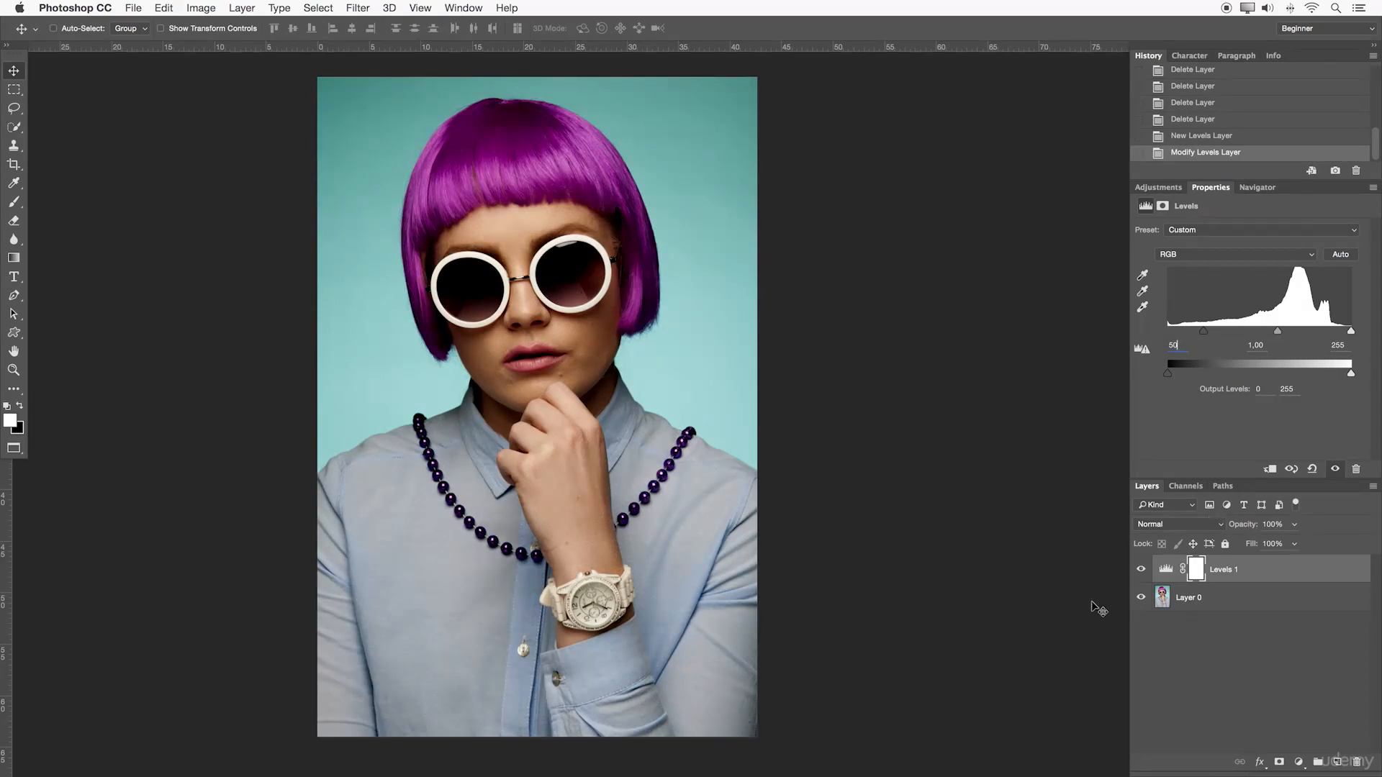
# Compare the photo with and without the Levels 1 adjustment, leaving that layer hidden
pyautogui.click(1138, 570)
pyautogui.click(1139, 570)
pyautogui.click(309, 8)
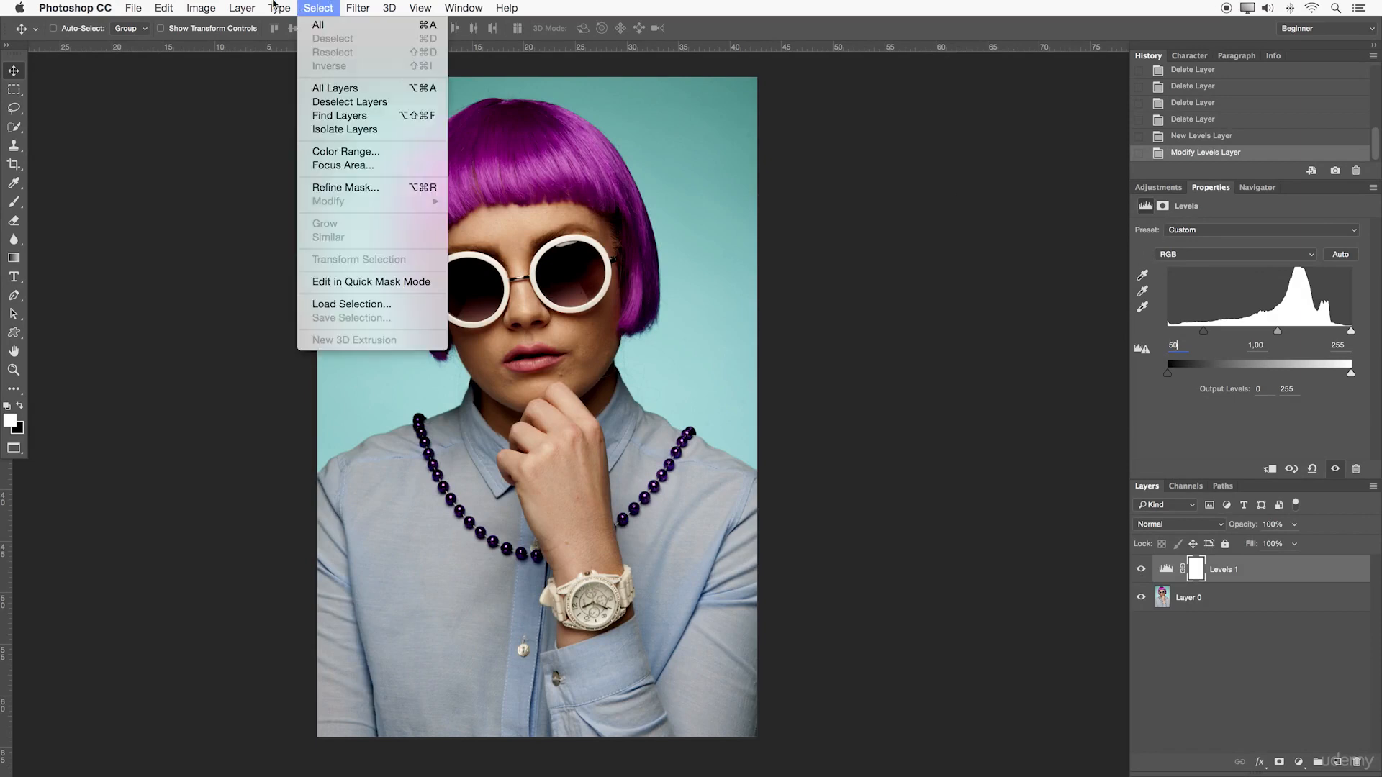
pyautogui.click(810, 201)
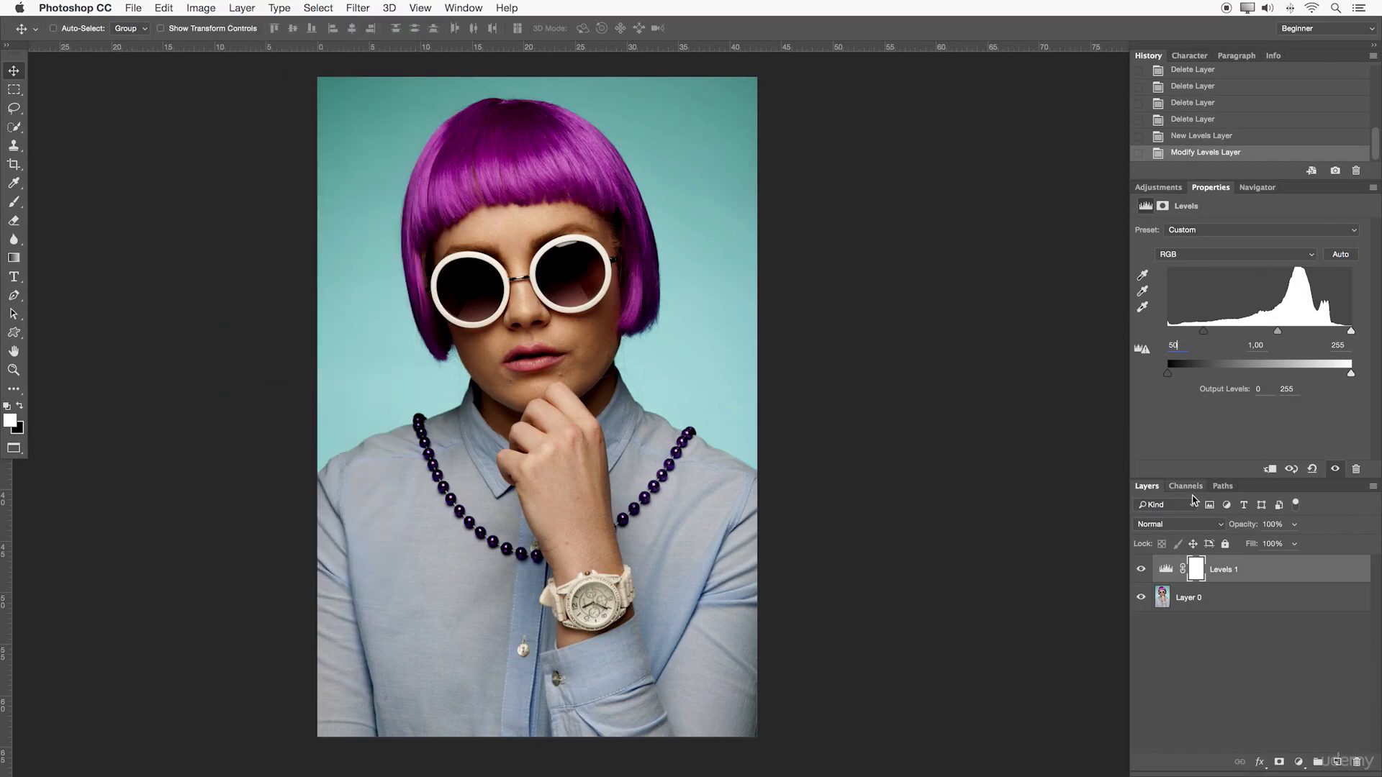
pyautogui.click(1140, 569)
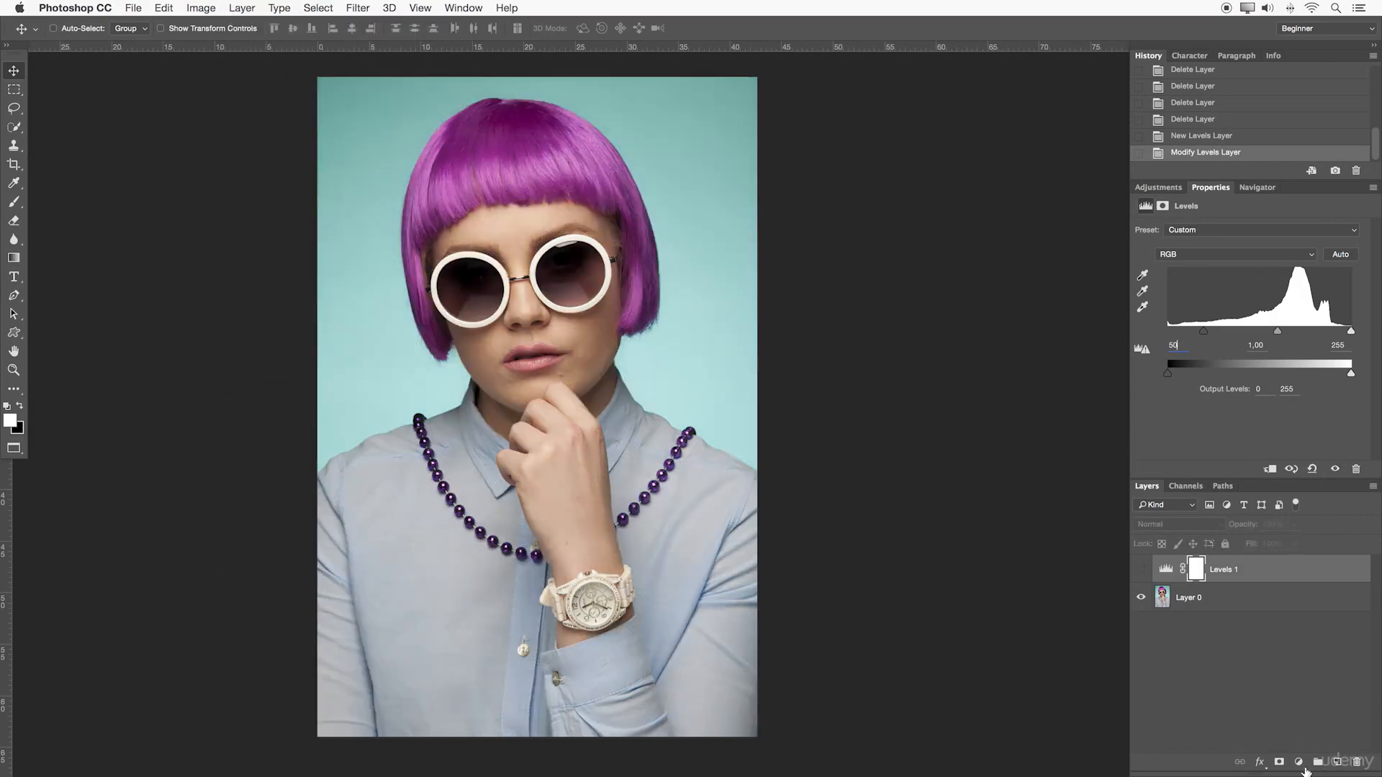
# Add a second Levels adjustment layer above Levels 1 and raise its black input level to 50
pyautogui.click(1299, 763)
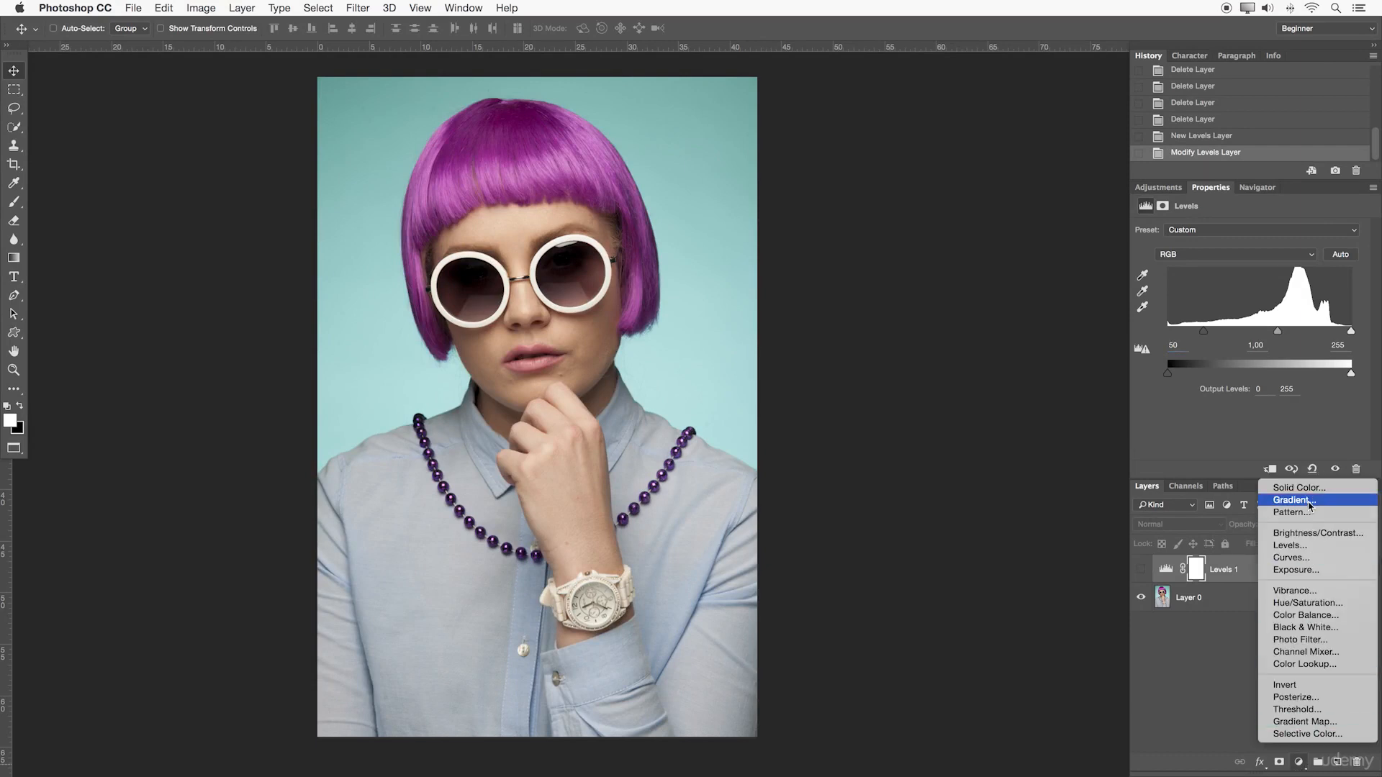
pyautogui.click(1290, 546)
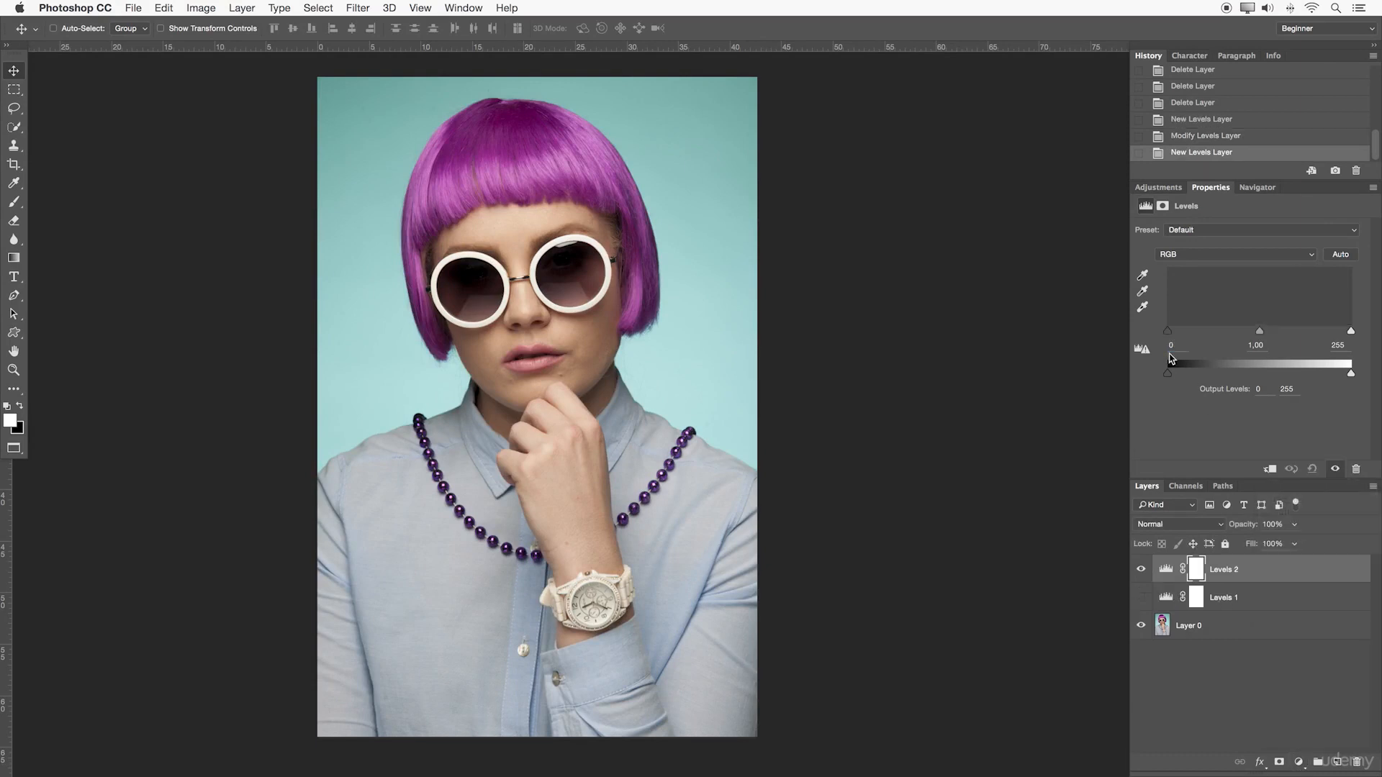
pyautogui.moveTo(1168, 331); pyautogui.dragTo(1203, 331)
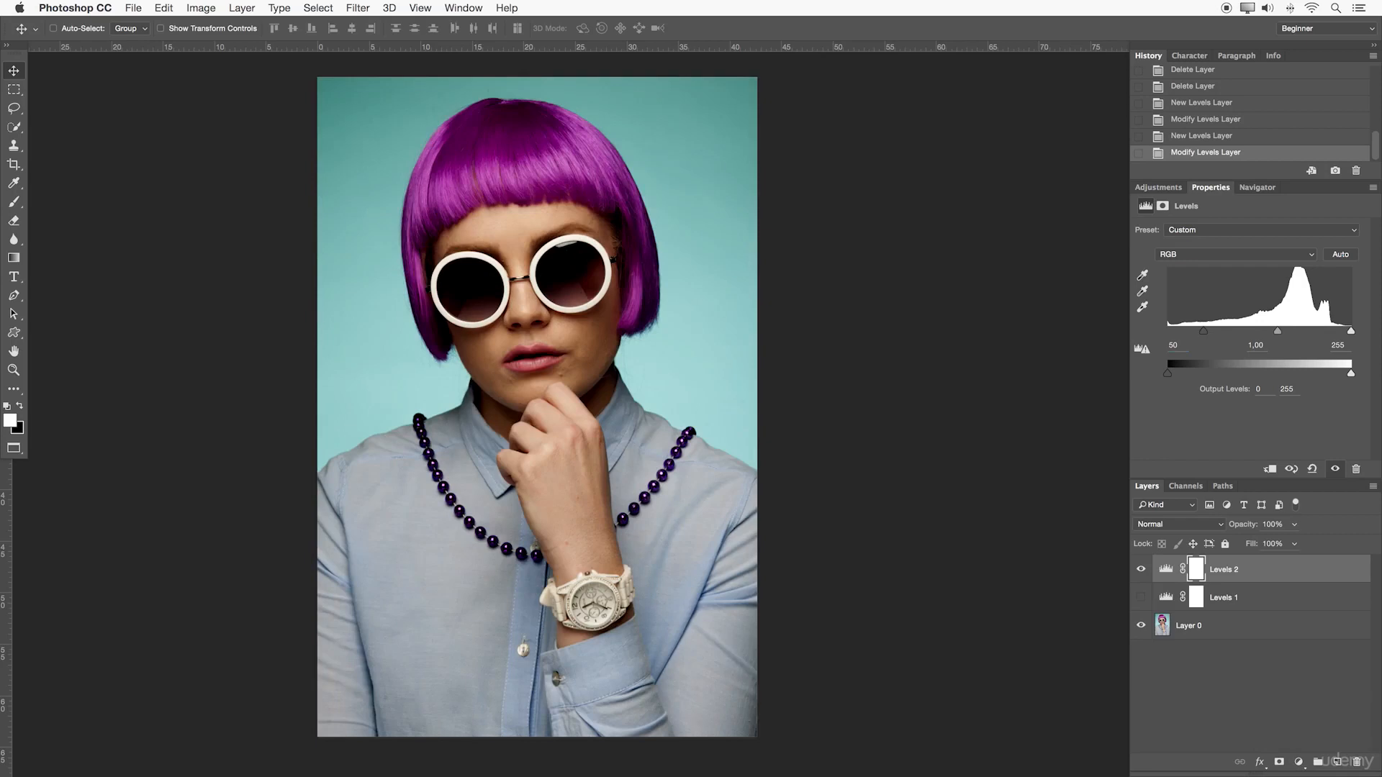
# Hide the Levels 2 adjustment layer and select Layer 0
pyautogui.click(1143, 574)
pyautogui.click(1221, 625)
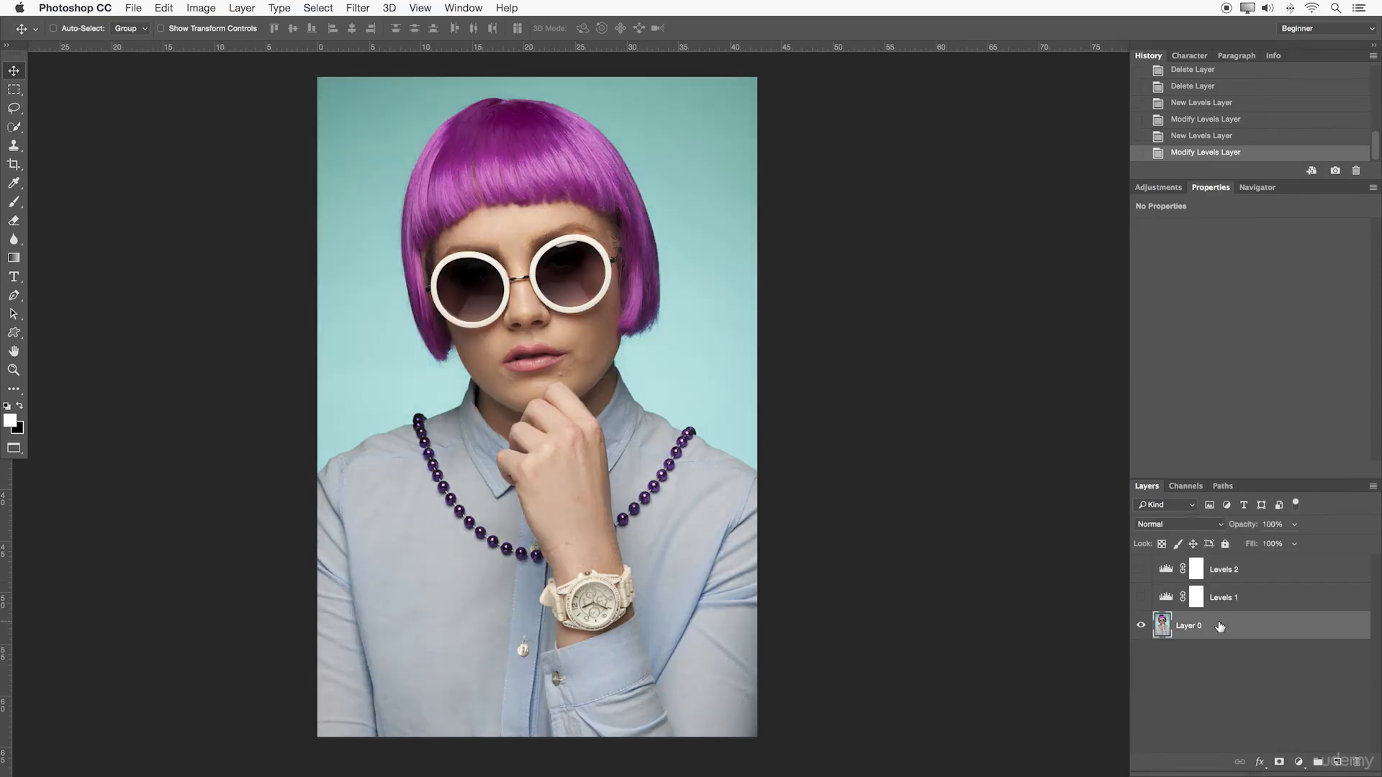
# Add a third Levels adjustment layer directly above Layer 0 with its default name and set its black input level to 50
pyautogui.click(218, 4)
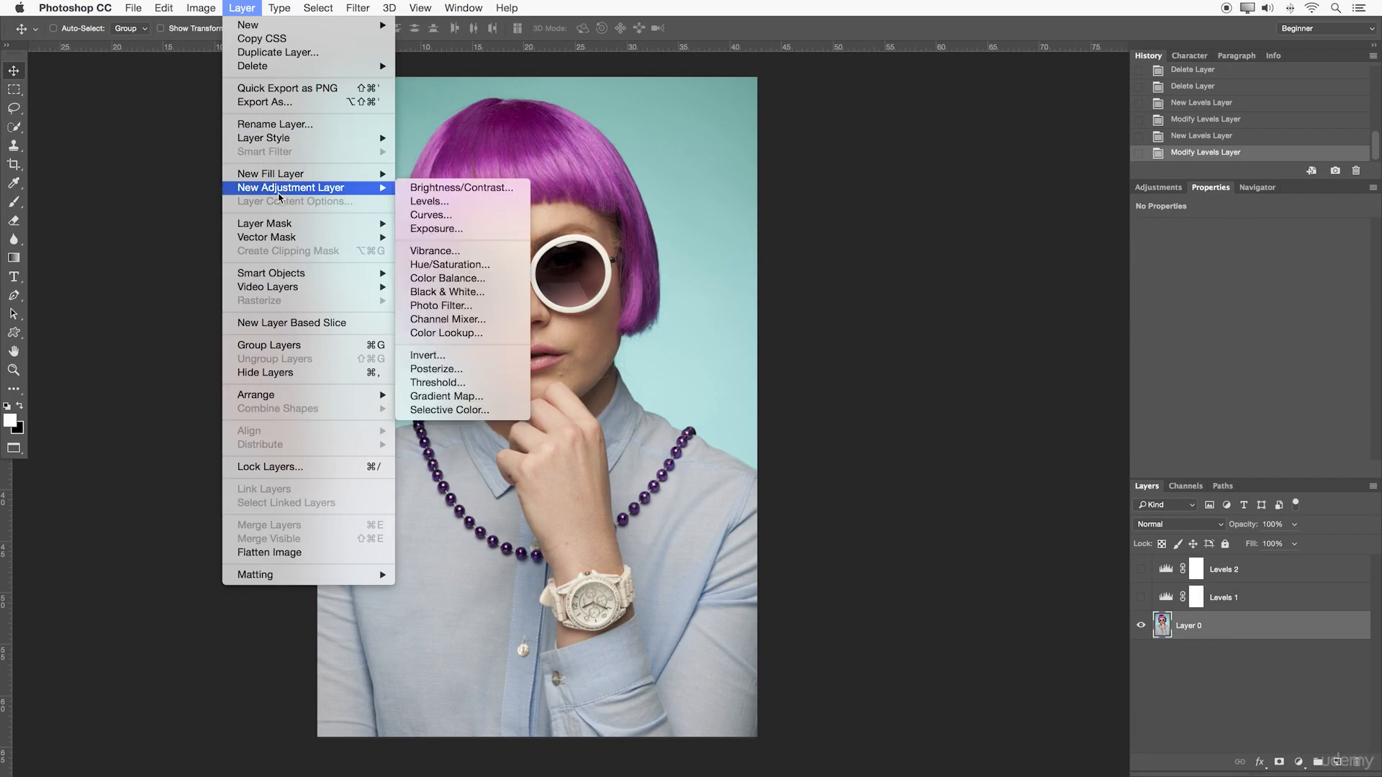
pyautogui.click(483, 204)
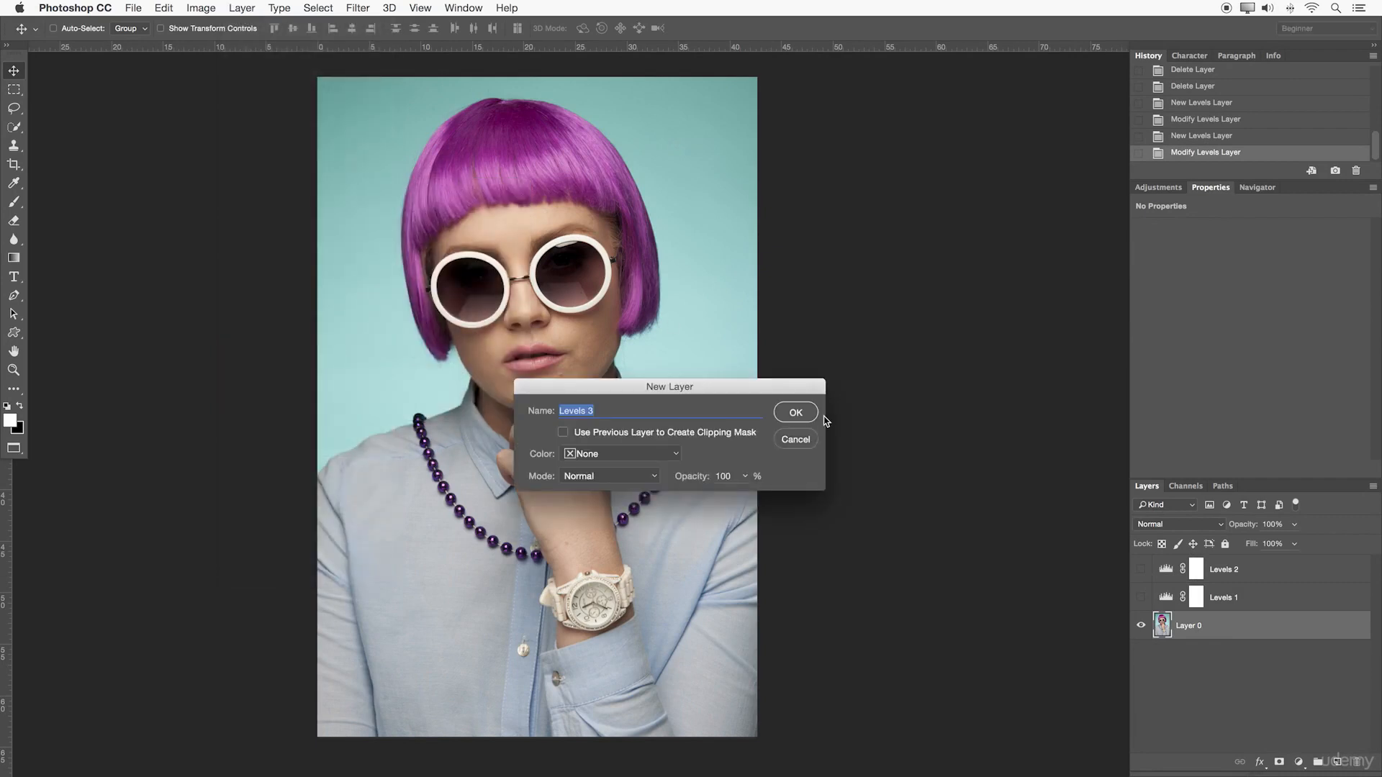
pyautogui.click(795, 413)
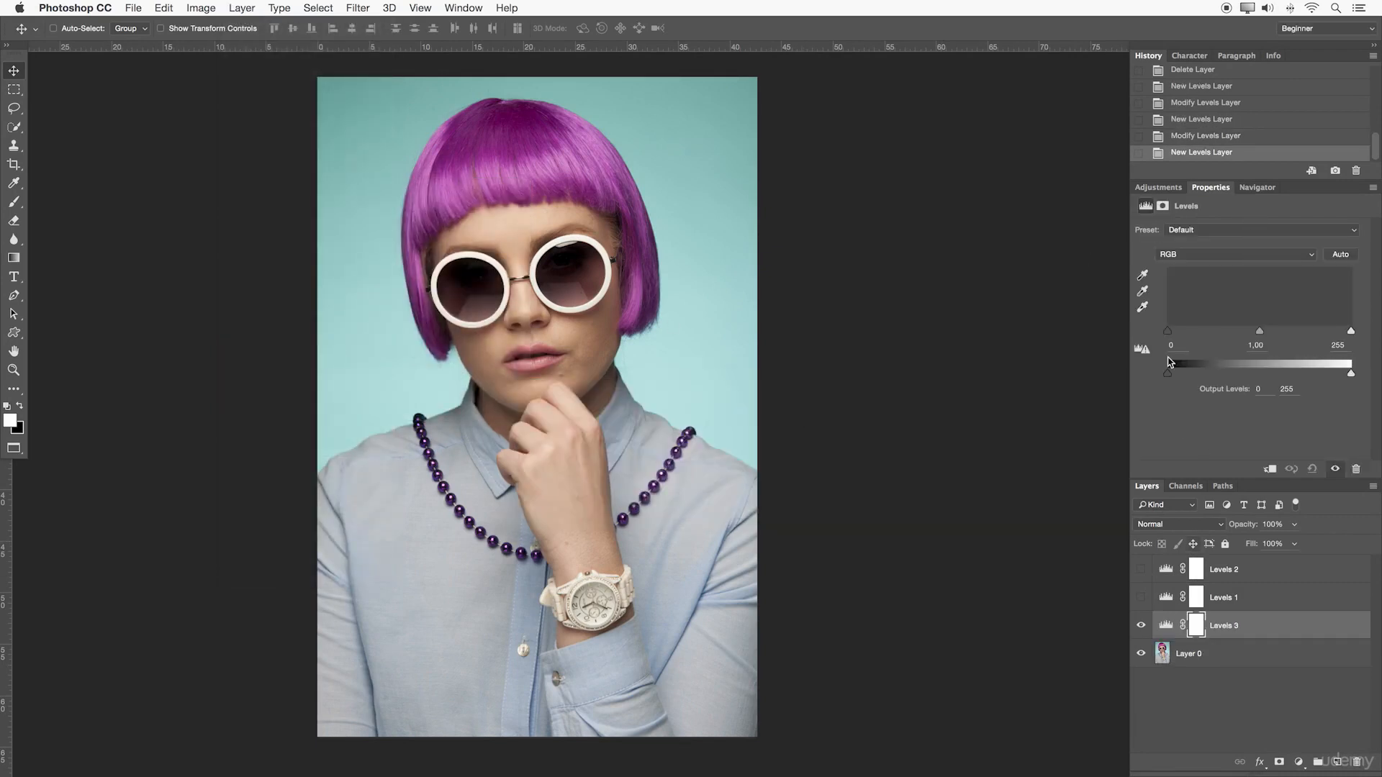
pyautogui.write('50')
pyautogui.press('Return')
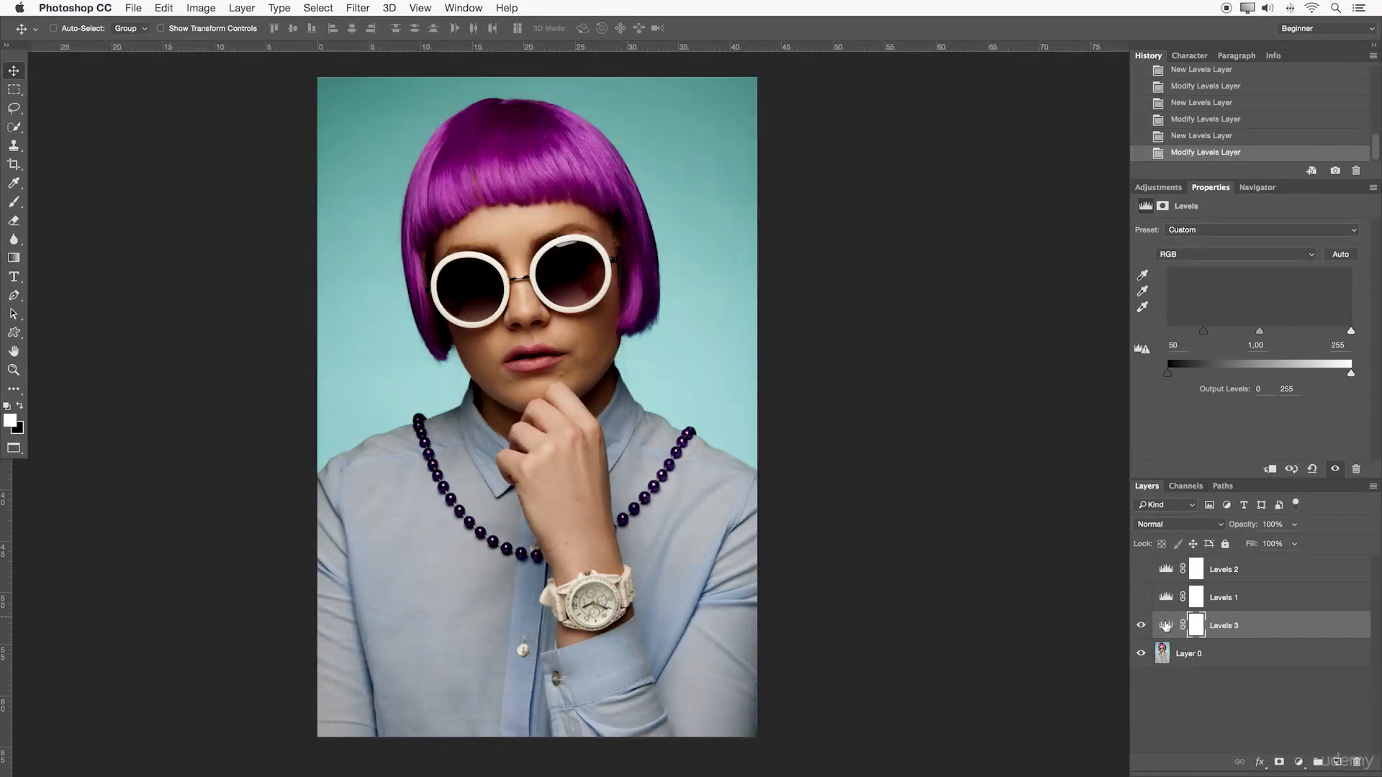
# Compare the photo with and without Levels 3, hide it, and check the Levels 1 settings before hiding that layer too
pyautogui.click(1140, 625)
pyautogui.click(1140, 625)
pyautogui.click(1140, 626)
pyautogui.click(1140, 598)
pyautogui.click(1227, 599)
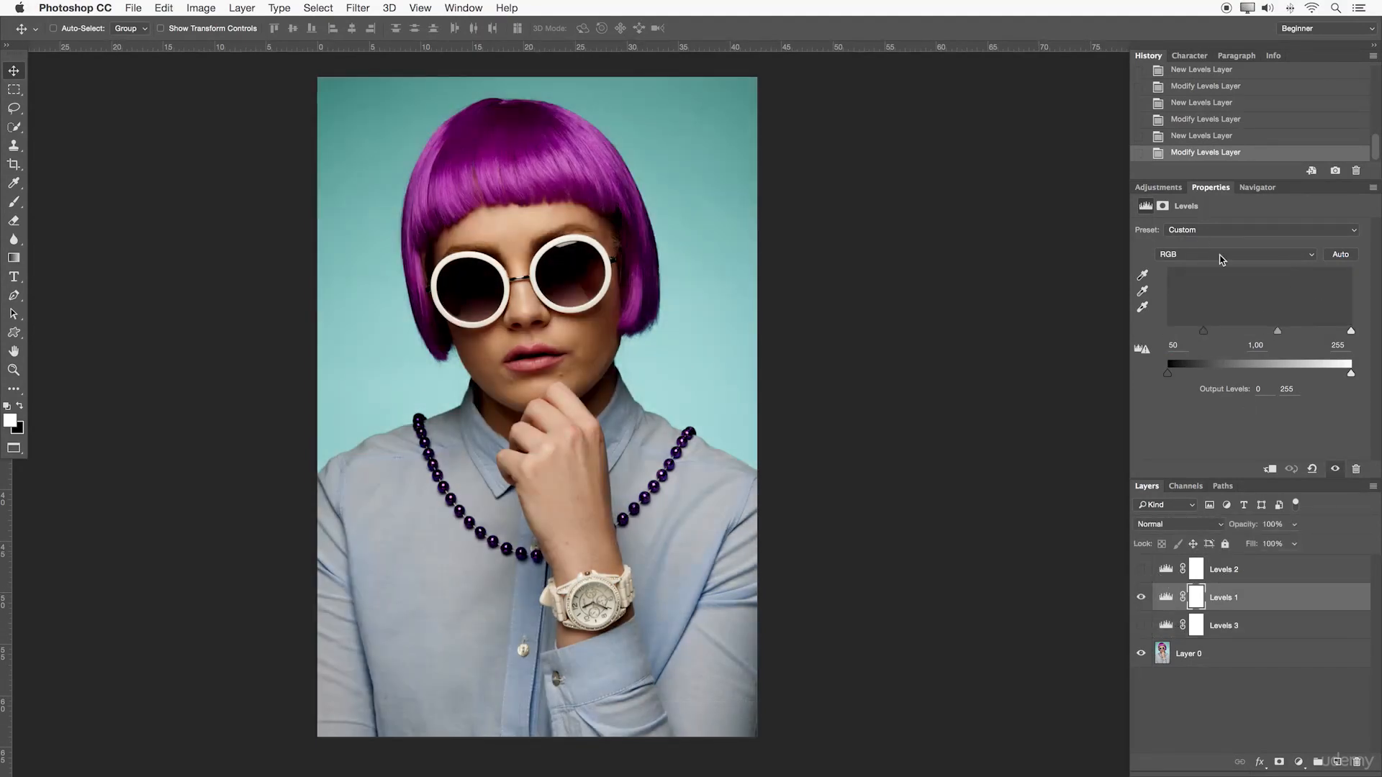
pyautogui.click(1141, 597)
# Select Levels 2 and compare the photo with and without its adjustment, leaving all three Levels layers hidden
pyautogui.click(1228, 570)
pyautogui.click(1141, 569)
pyautogui.click(1142, 569)
pyautogui.click(1140, 571)
pyautogui.click(1141, 571)
pyautogui.click(1141, 571)
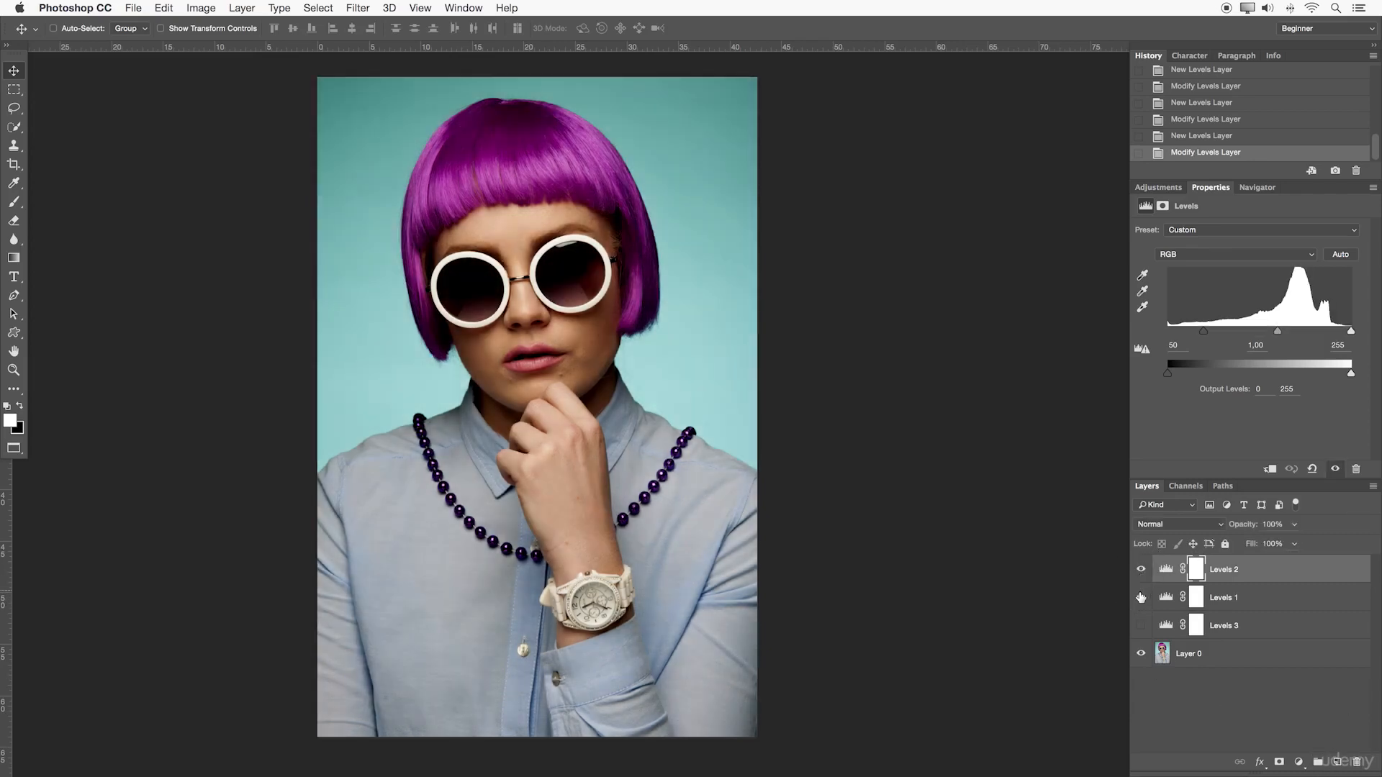
pyautogui.click(1140, 596)
pyautogui.moveTo(1141, 572); pyautogui.dragTo(1133, 633)
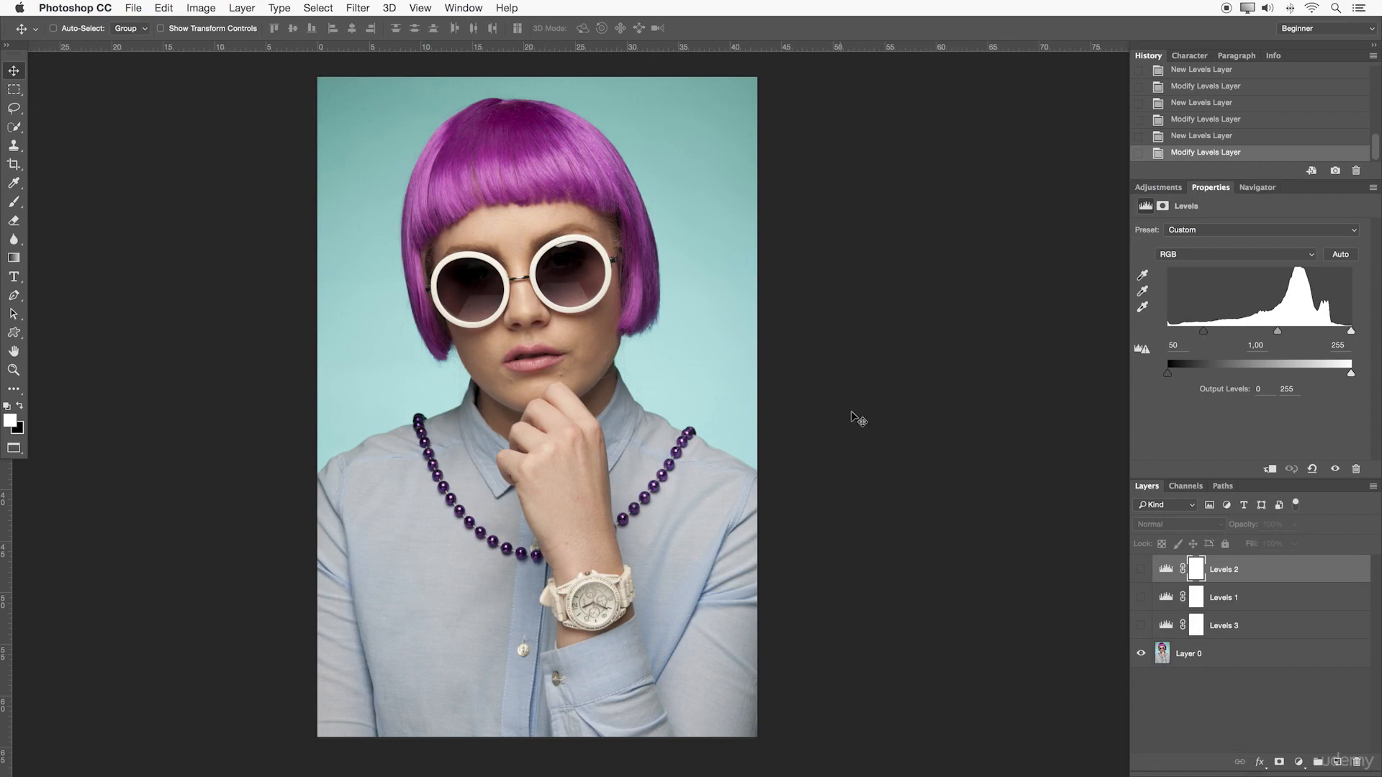
# Review the filter commands and the different places from which adjustment layers can be created
pyautogui.click(318, 8)
pyautogui.moveTo(358, 7)
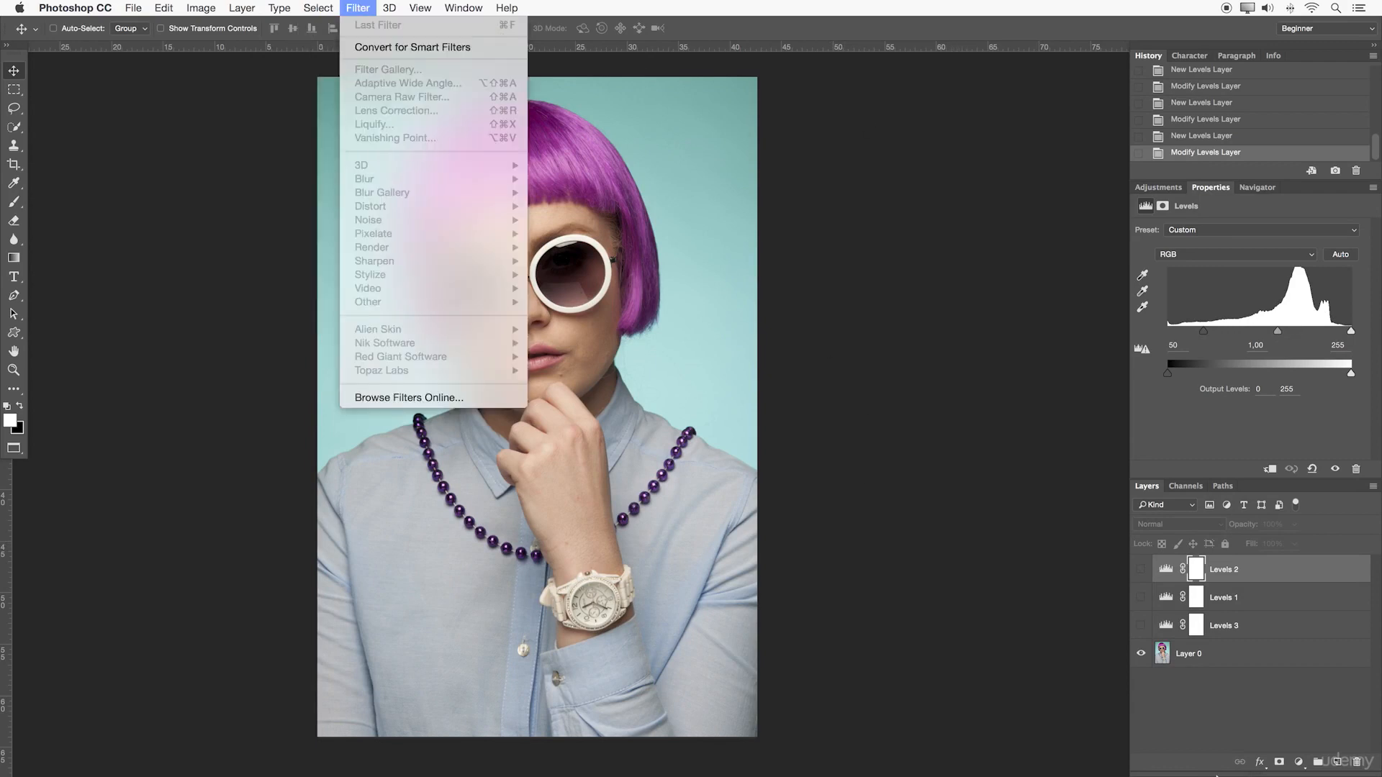
pyautogui.click(990, 621)
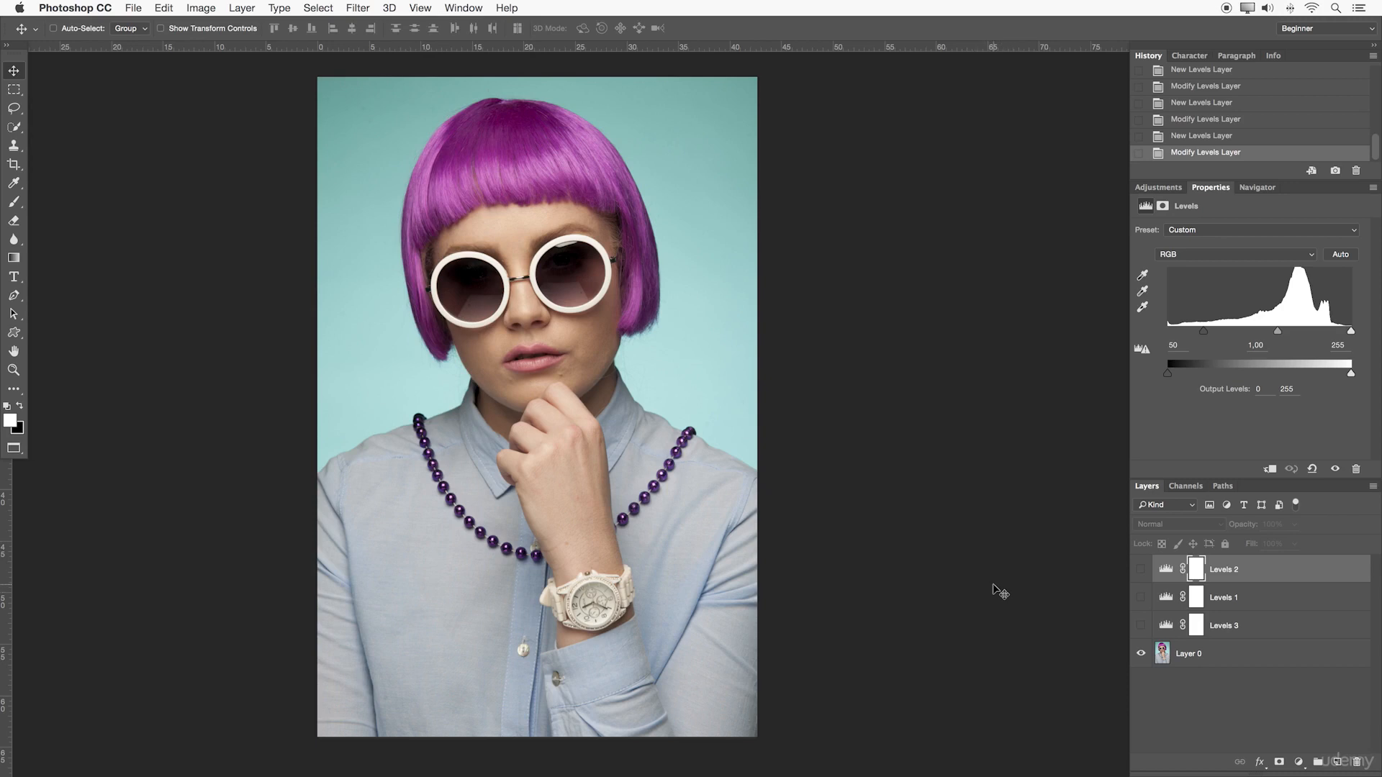
pyautogui.click(1158, 188)
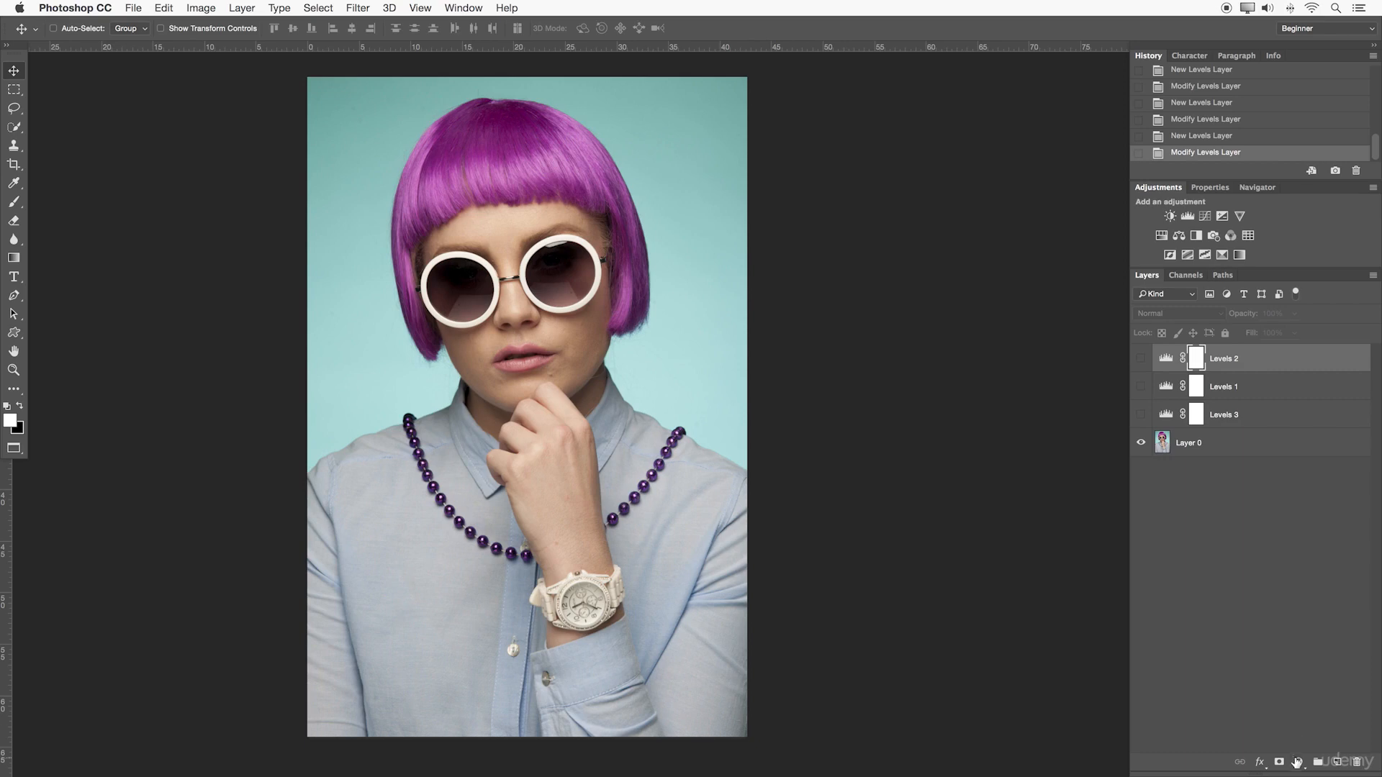
pyautogui.click(1296, 761)
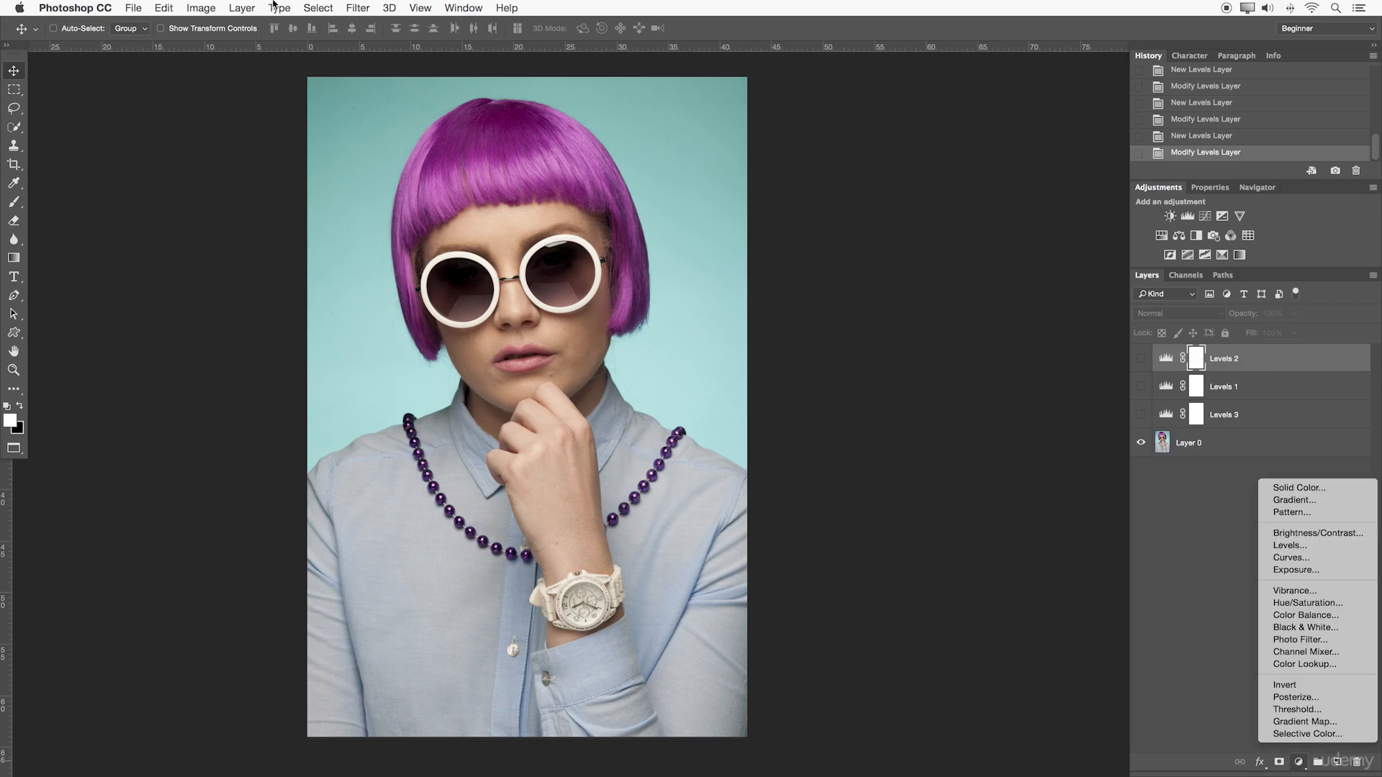
pyautogui.click(281, 8)
pyautogui.click(241, 8)
pyautogui.moveTo(263, 179)
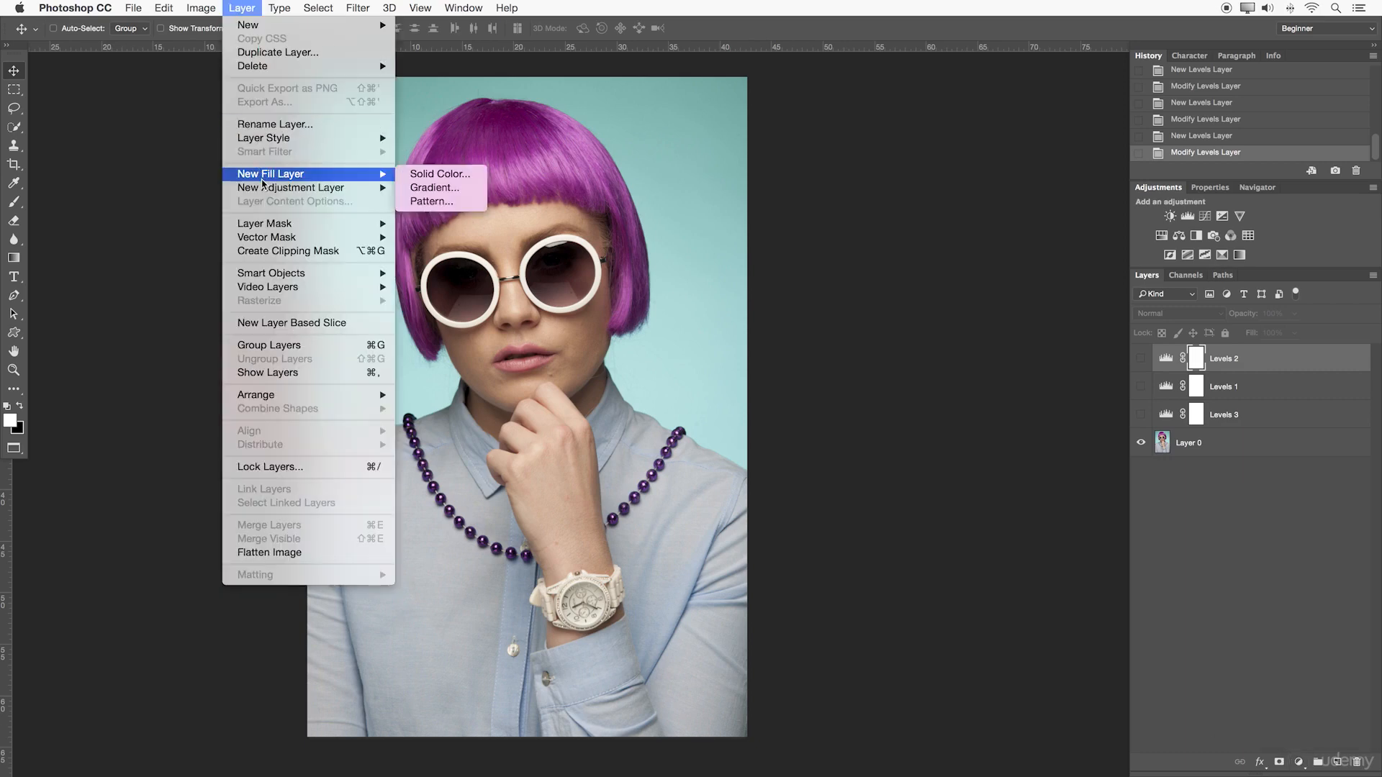
pyautogui.click(980, 238)
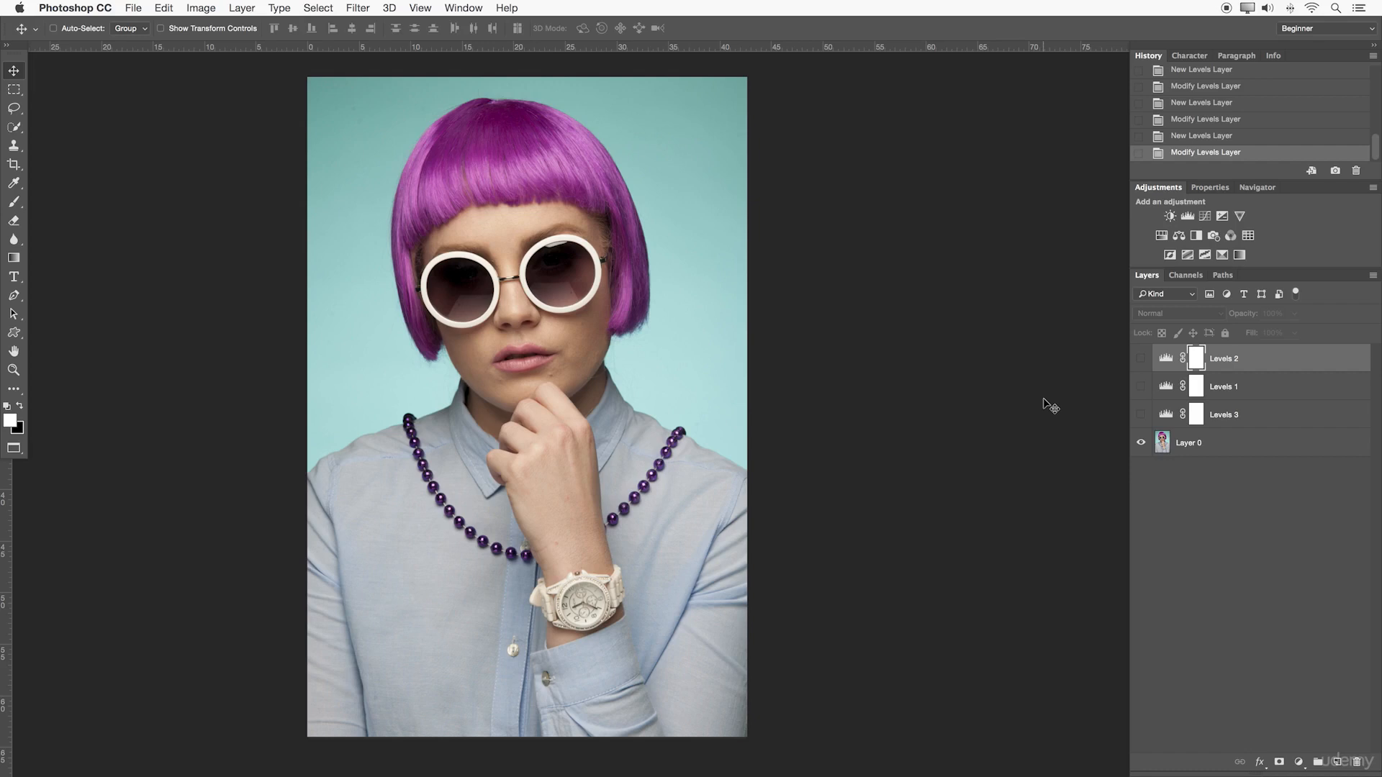
pyautogui.click(241, 8)
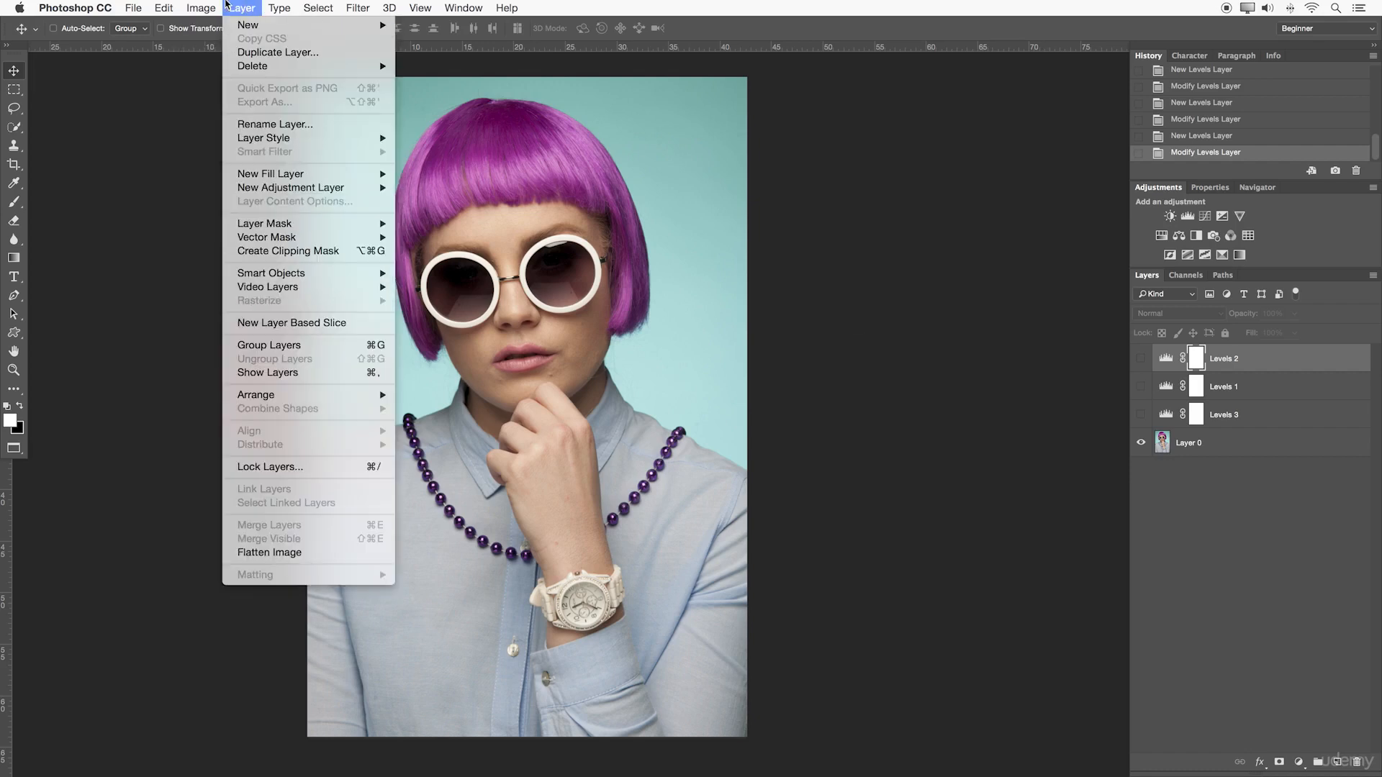
pyautogui.click(933, 218)
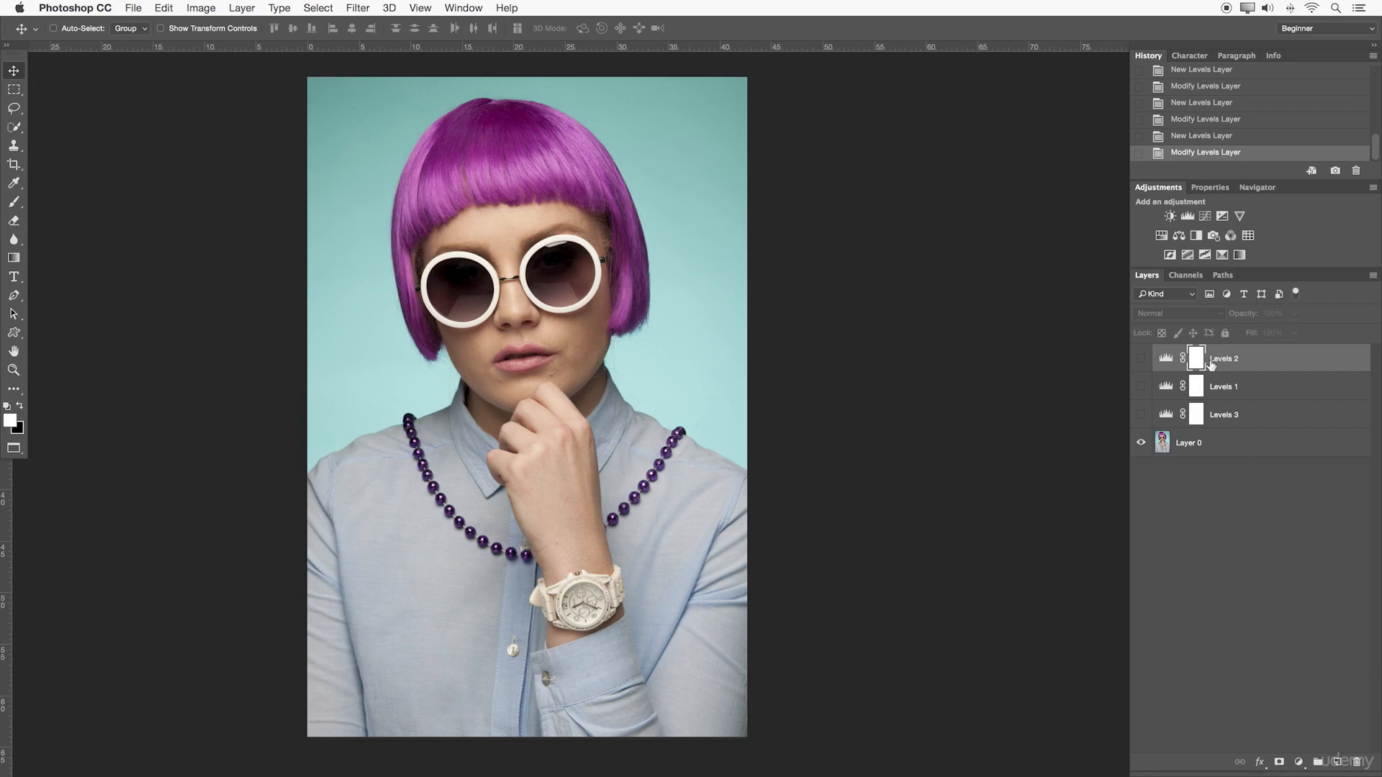
# Delete the Levels 2, Levels 1 and Levels 3 adjustment layers
pyautogui.press('Delete')
pyautogui.press('Delete')
pyautogui.press('Delete')
pyautogui.click(255, 10)
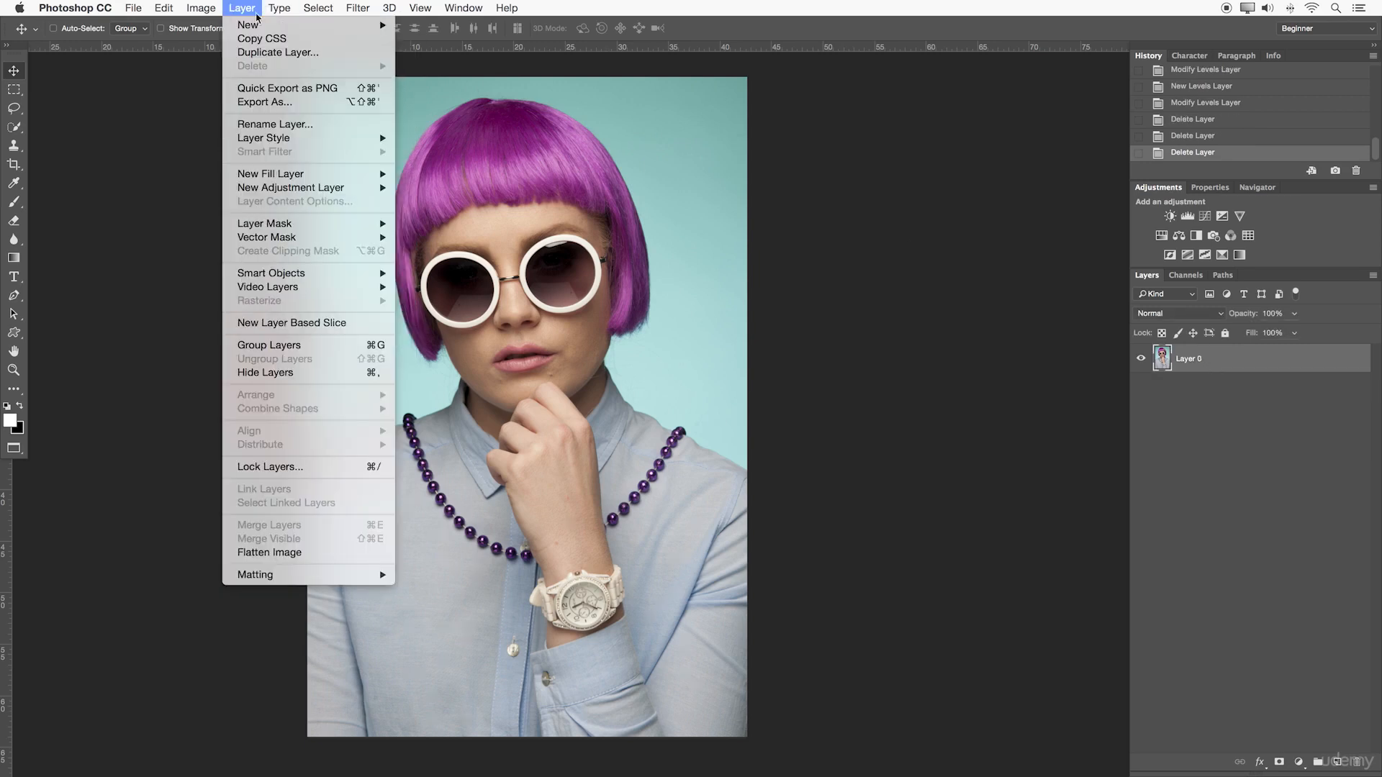
pyautogui.moveTo(295, 189)
pyautogui.click(1043, 390)
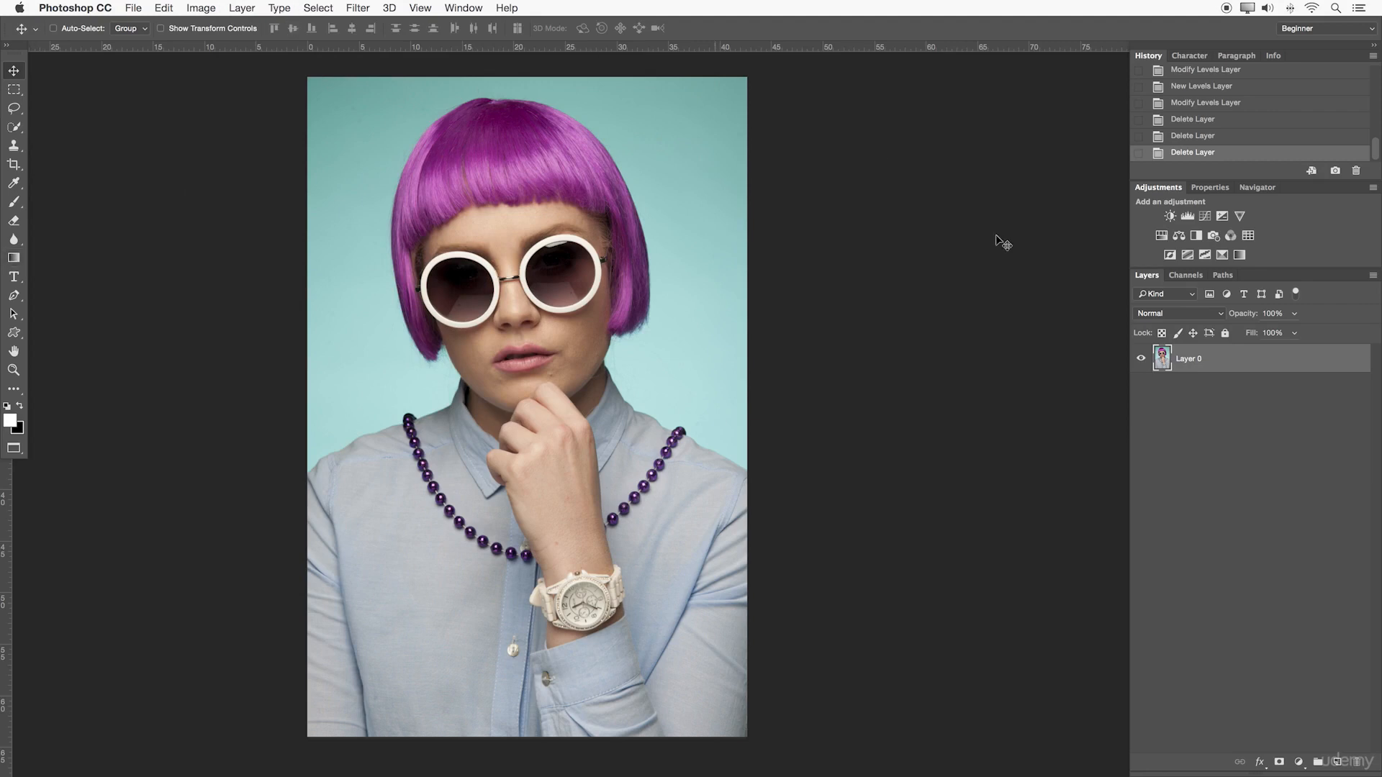
pyautogui.click(1300, 762)
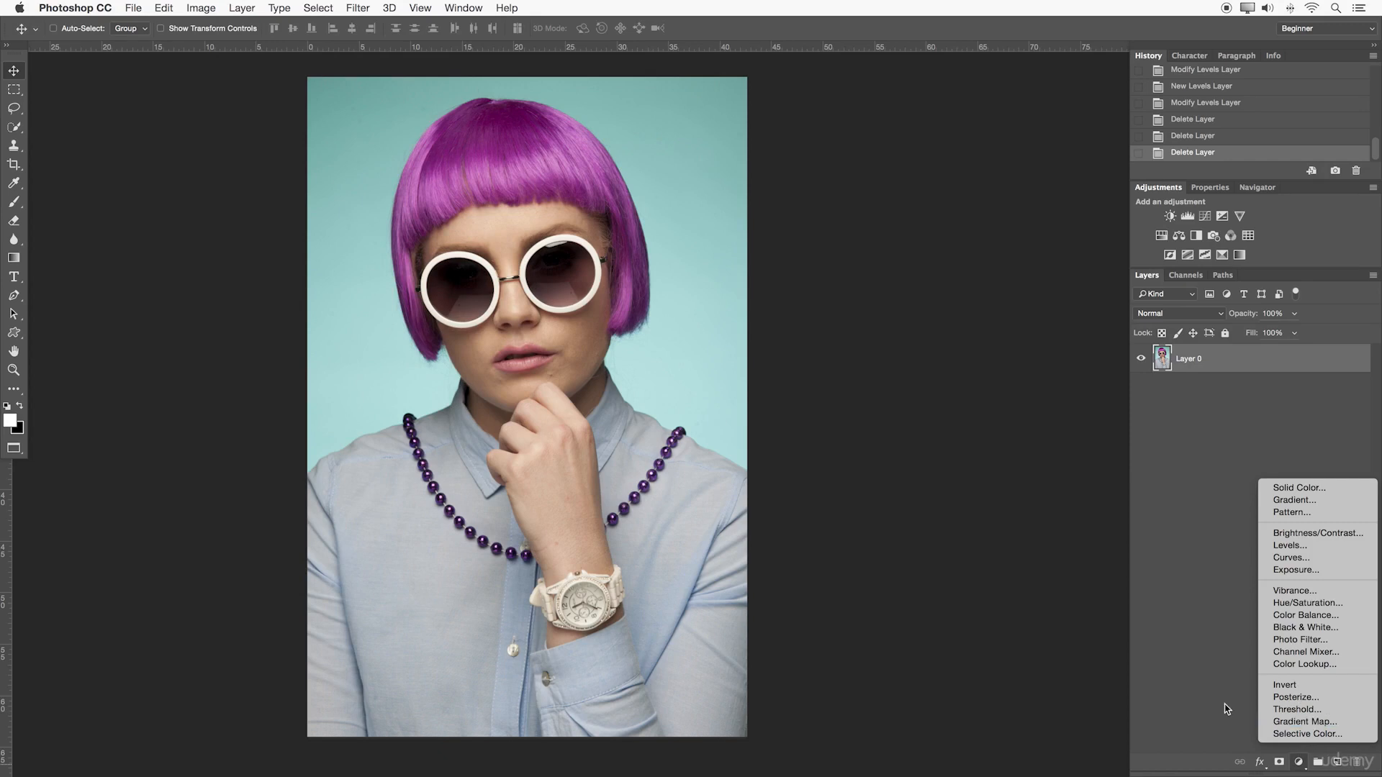
pyautogui.click(1188, 680)
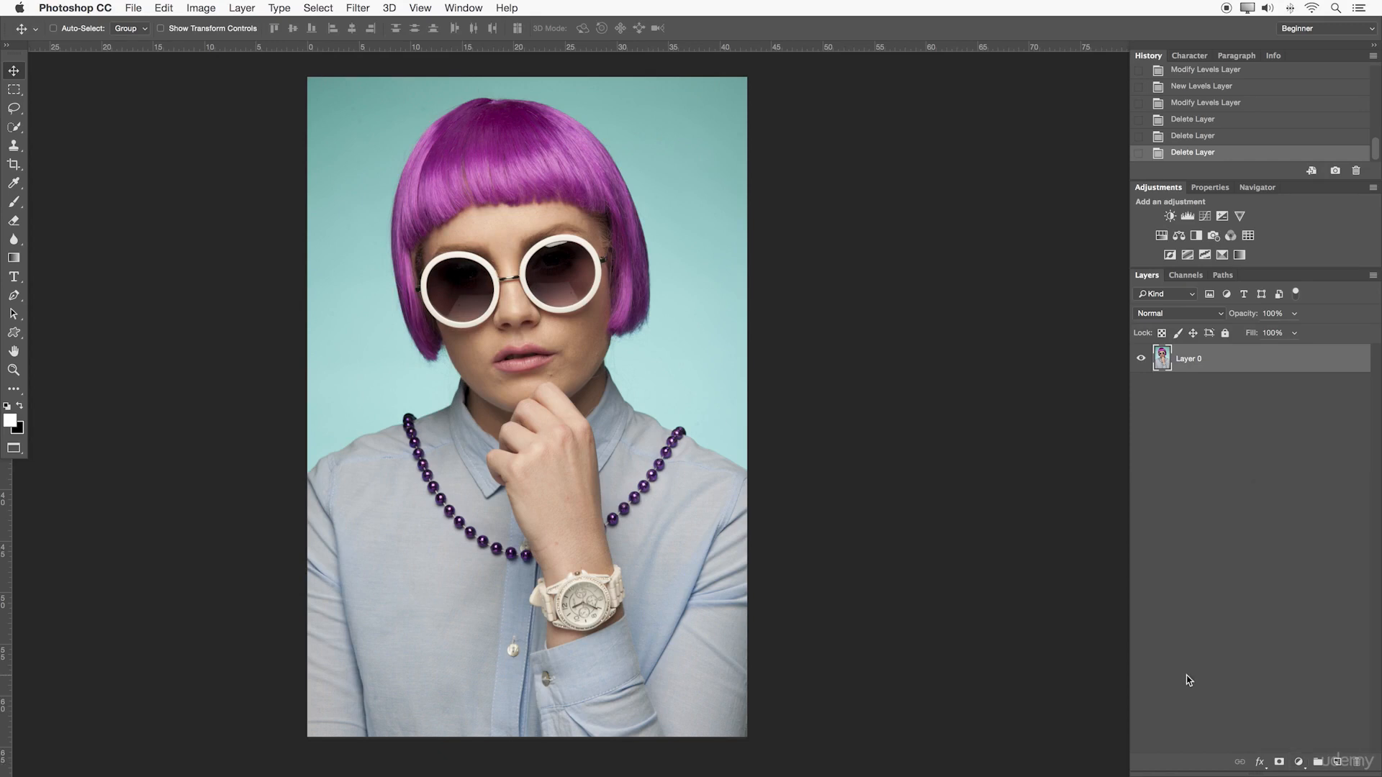